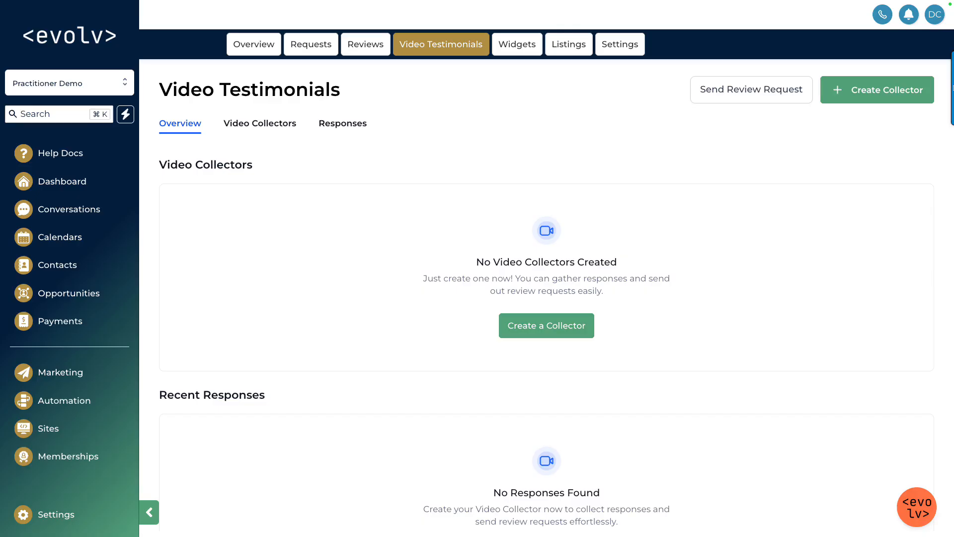
scroll(79, 395, "down", 1)
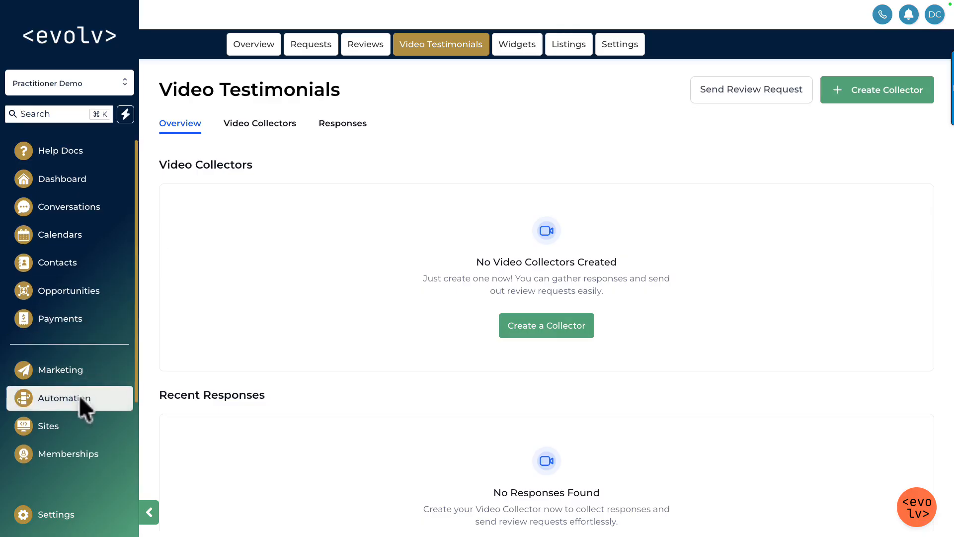
scroll(70, 403, "down", 5)
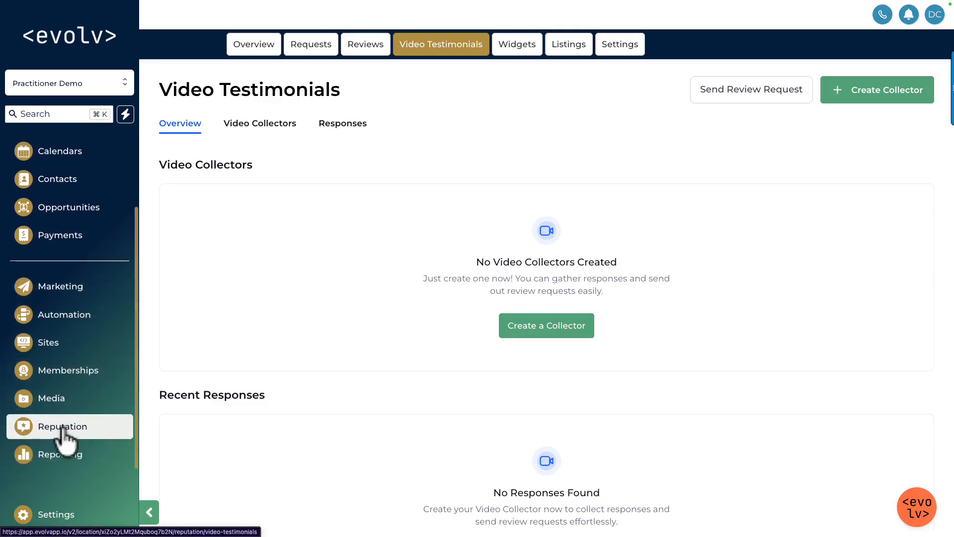
scroll(85, 393, "up", 5)
scroll(92, 393, "up", 1)
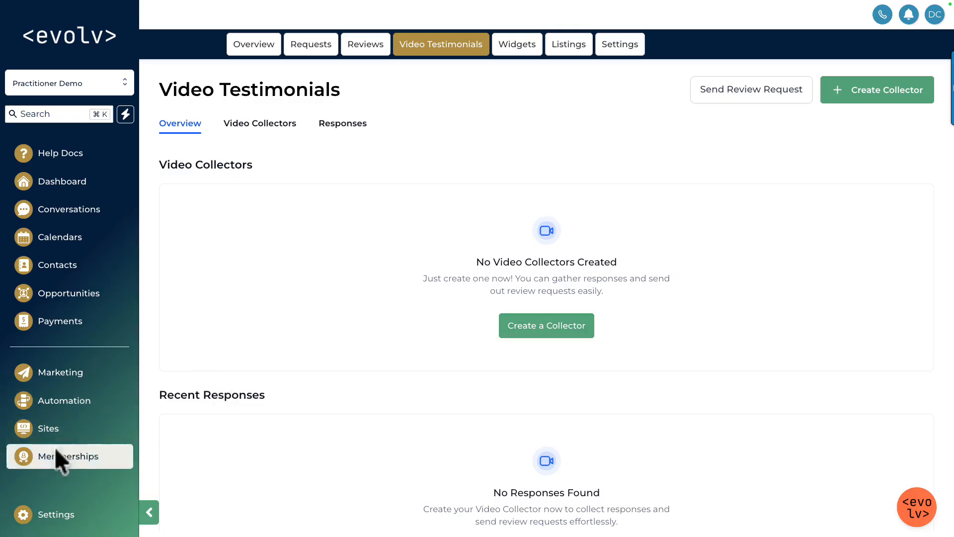
scroll(75, 348, "down", 1)
scroll(76, 346, "down", 3)
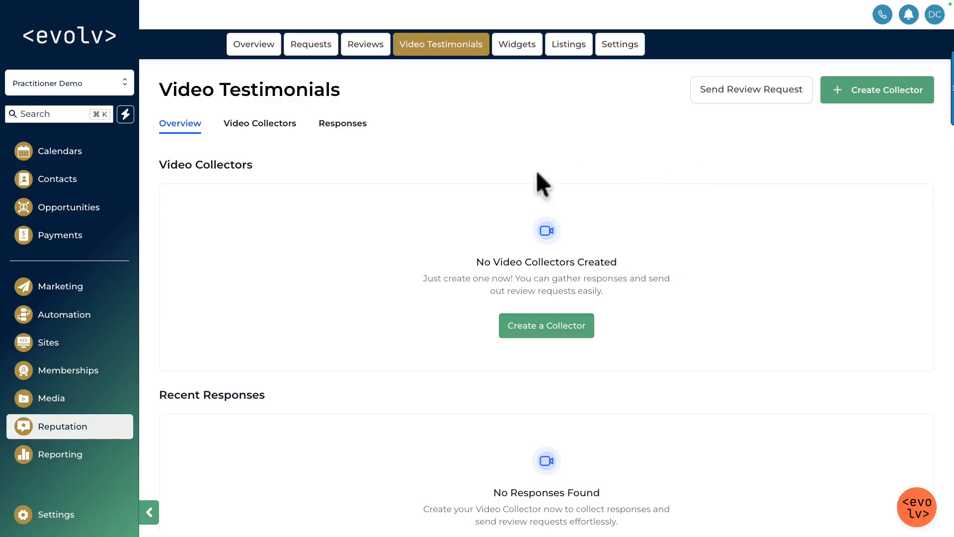
left_click_drag(464, 261, 651, 271)
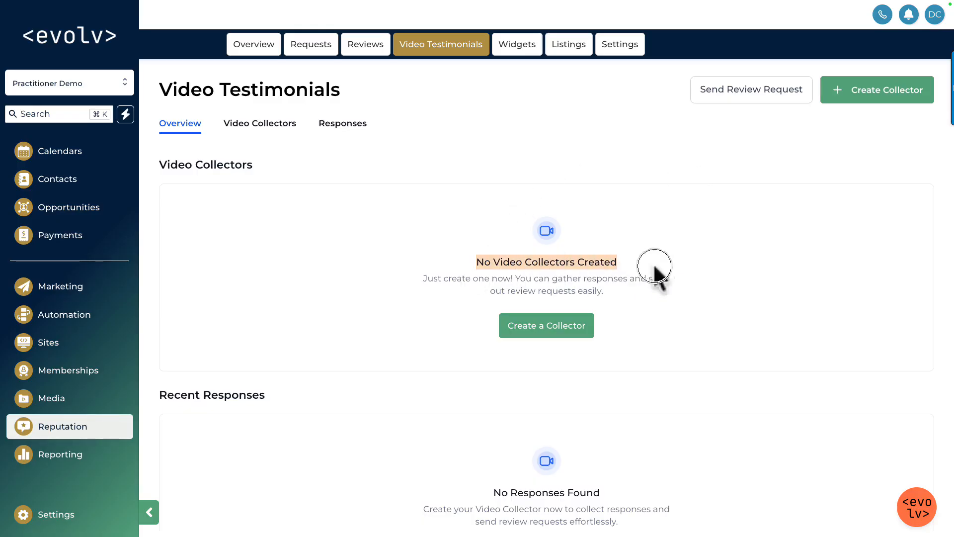
left_click(679, 286)
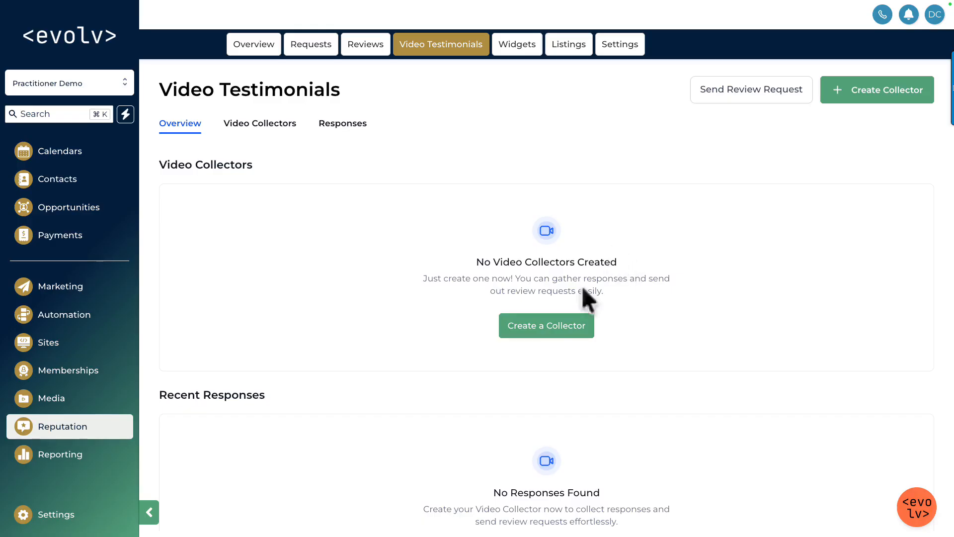
Step: Create a new video collector and compare its welcome page preview in desktop and mobile layouts
left_click(533, 329)
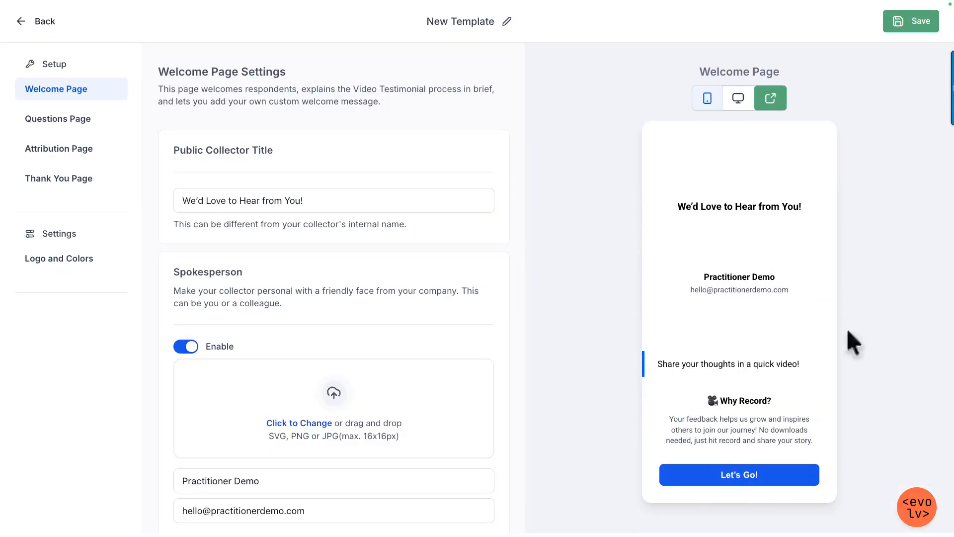
left_click(737, 102)
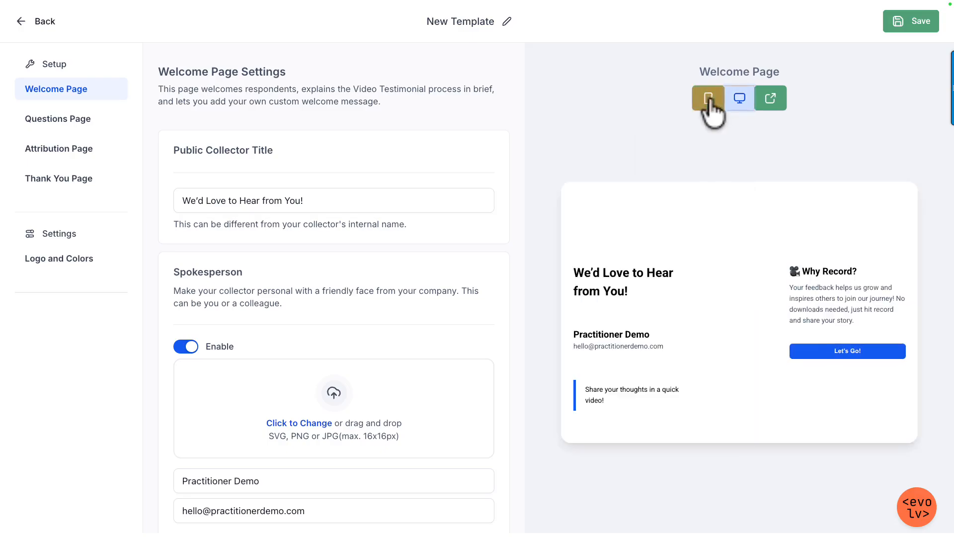
left_click(708, 99)
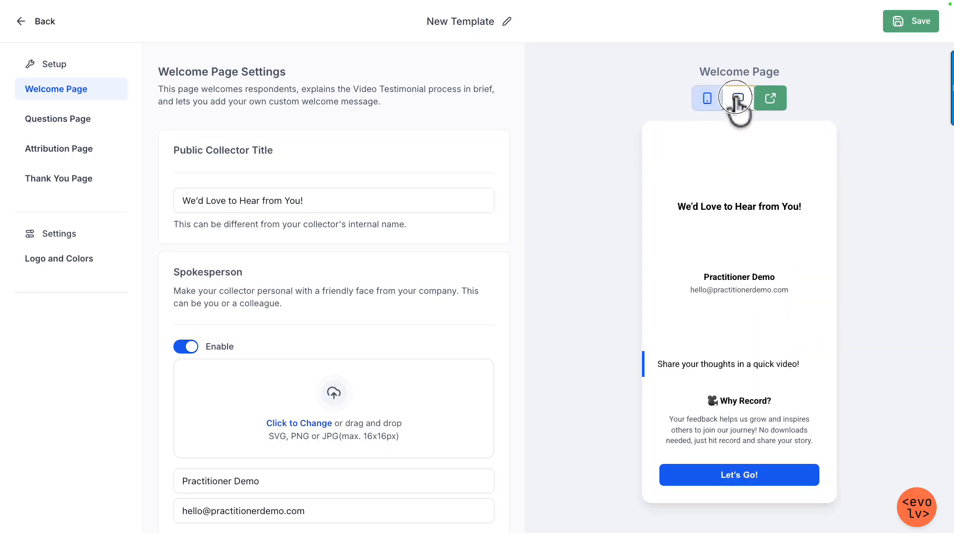
left_click(735, 100)
left_click(708, 100)
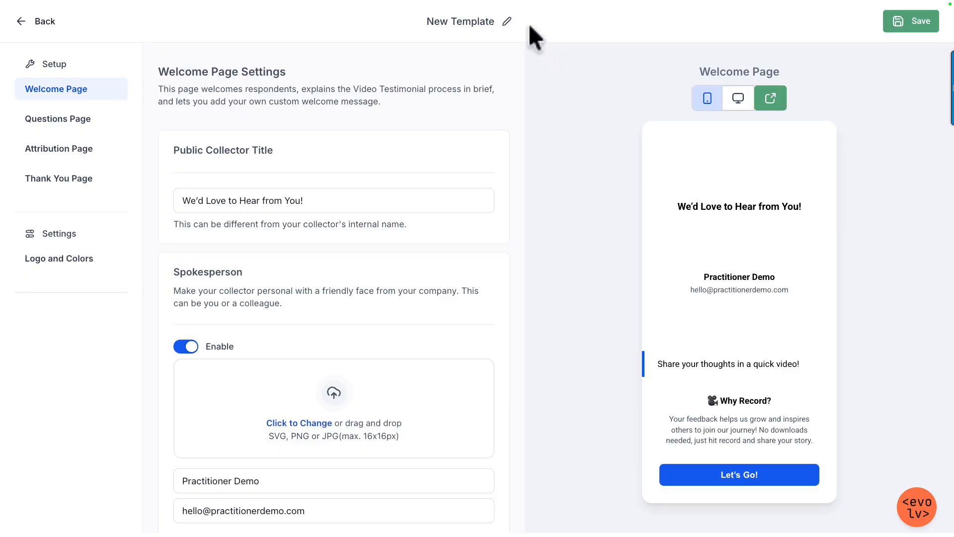
Step: Rename the collector template as "Video Testimonial Generic"
left_click(507, 21)
triple_click(480, 21)
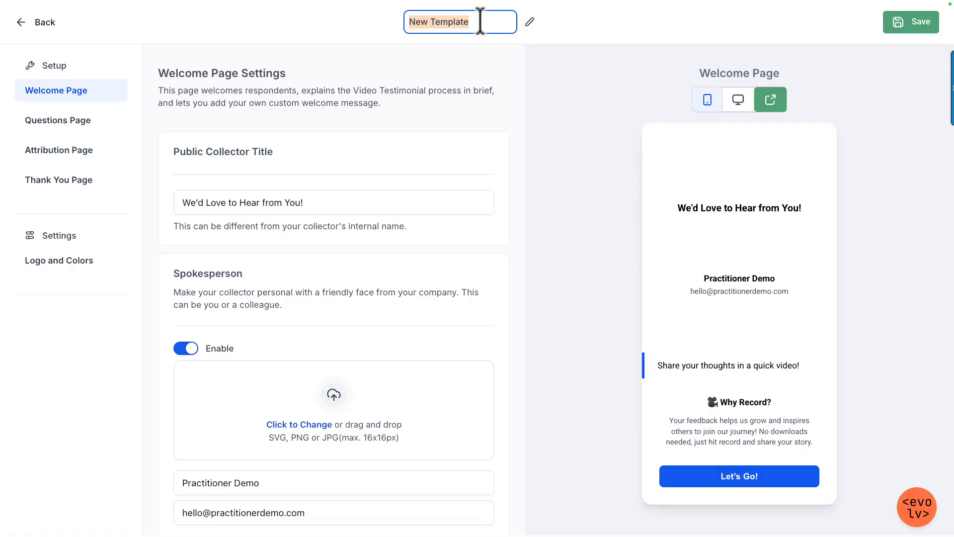
key("BackSpace")
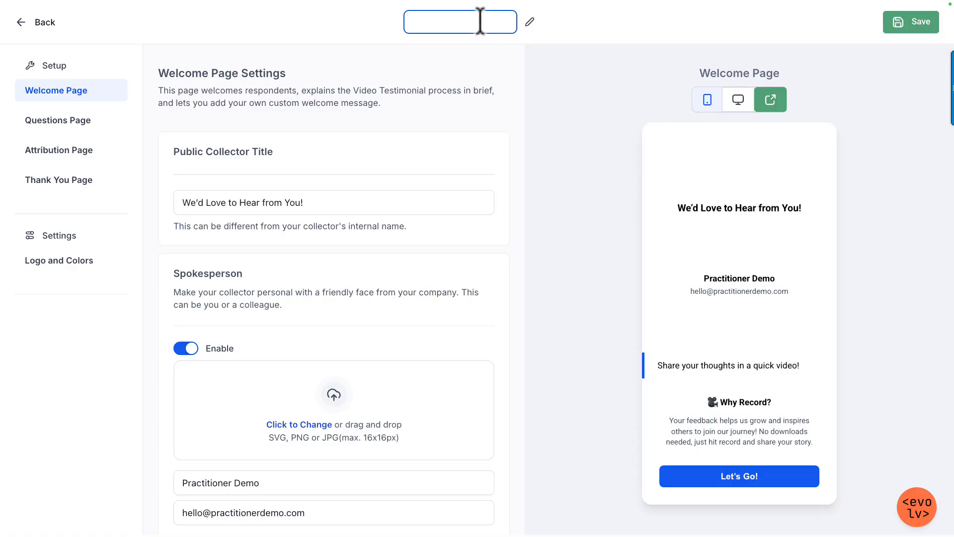
type("Video Testimonial Ge")
type("neric")
left_click(547, 131)
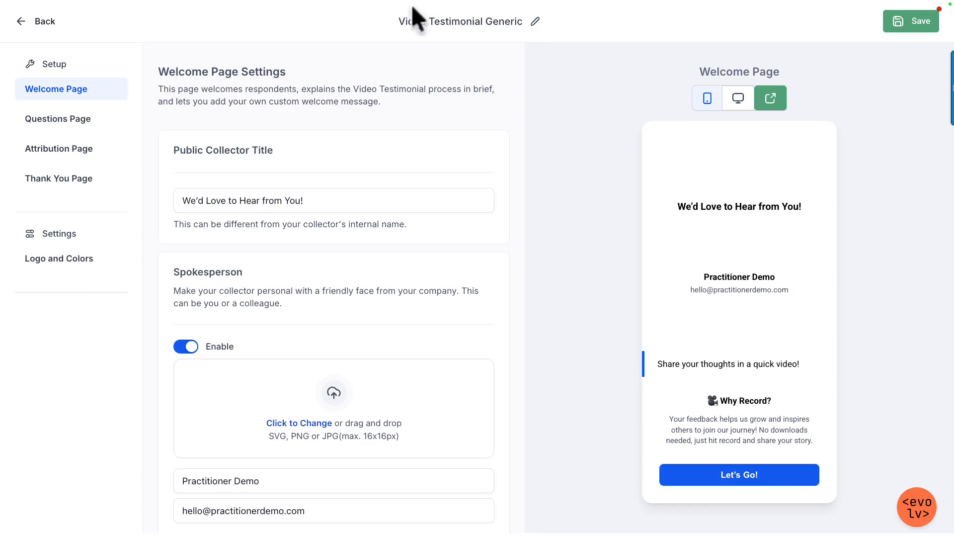
Step: Change the public collector title to "I'd Love to Hear from You!"
left_click(315, 202)
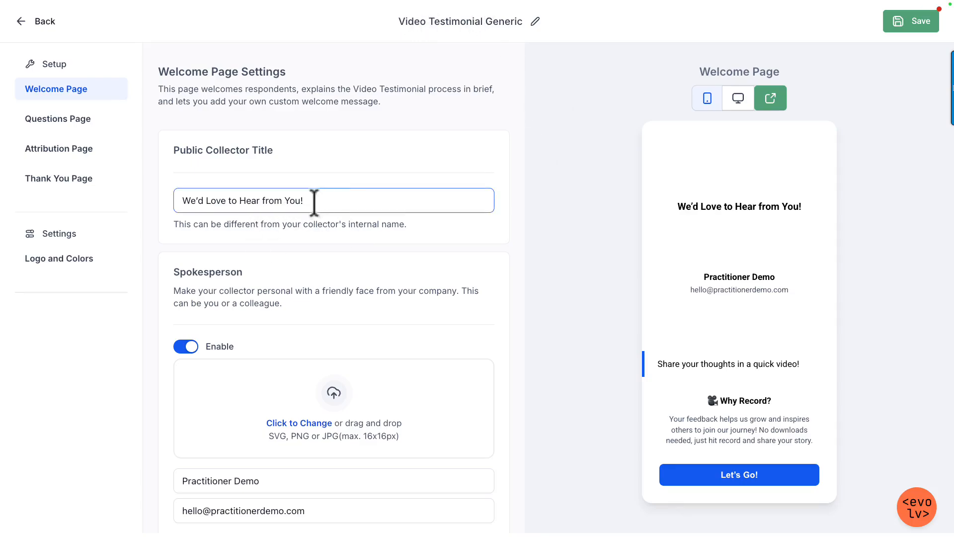
left_click_drag(196, 201, 172, 202)
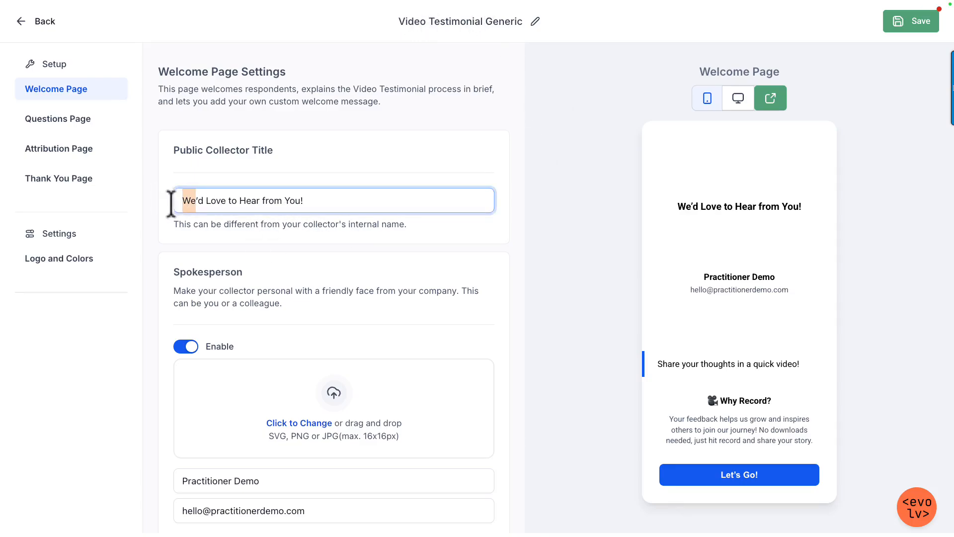
type("I")
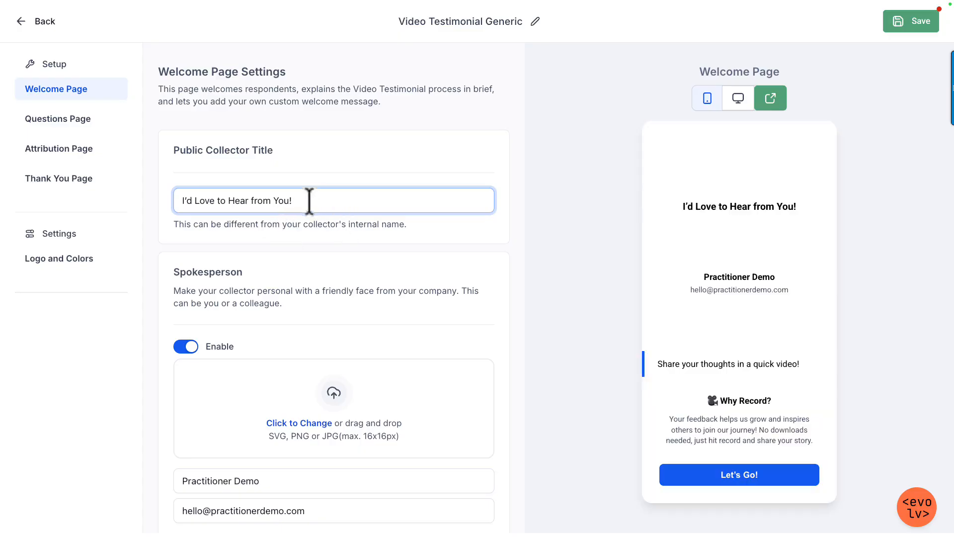
scroll(348, 251, "down", 2)
scroll(358, 348, "up", 2)
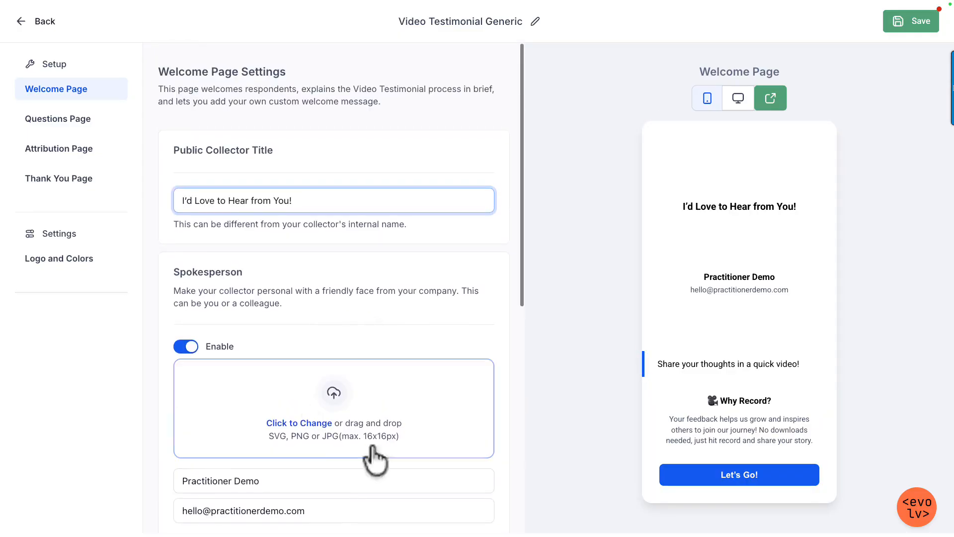
left_click(311, 423)
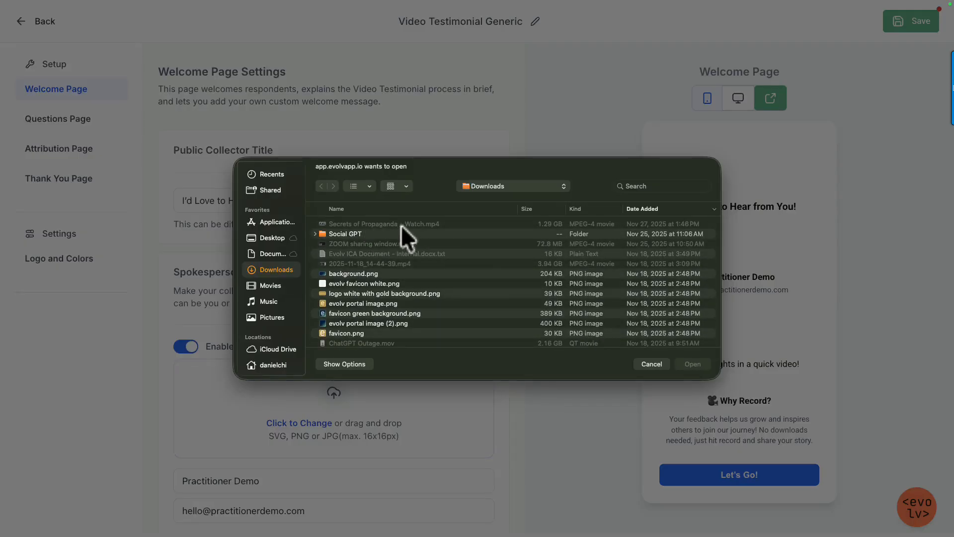
key("Escape")
Step: Restore channels4_profile.jpg from the Trash to its original folder and return to the collector editor
mouse_move(562, 536)
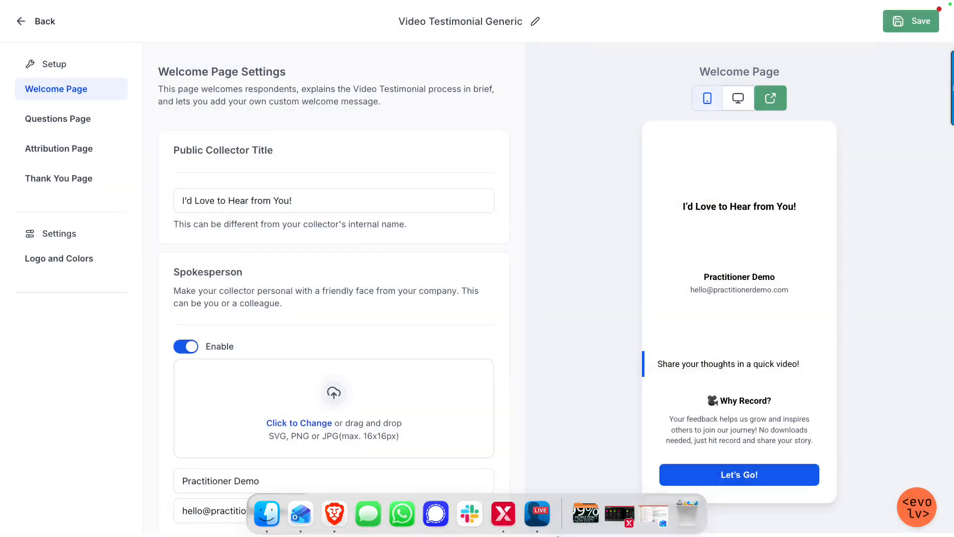
left_click(686, 514)
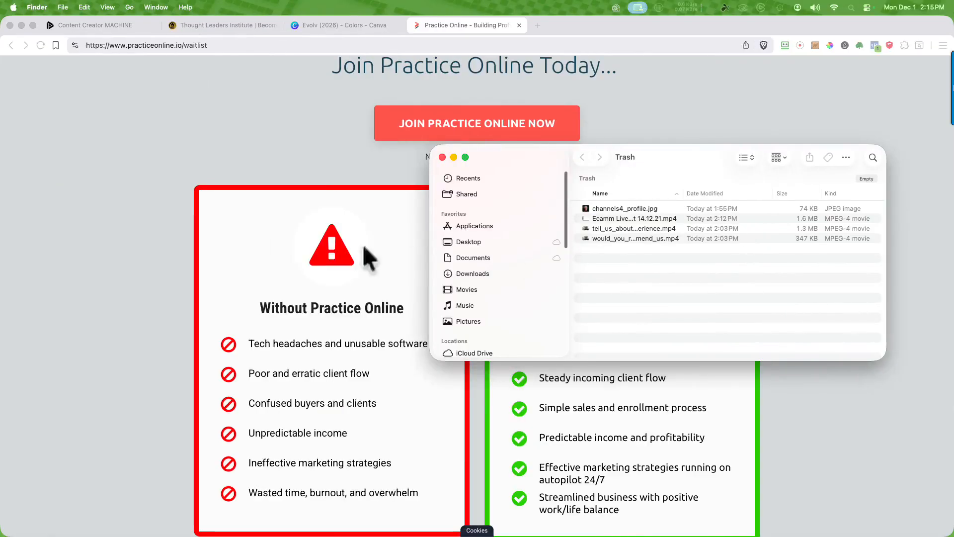
right_click(607, 208)
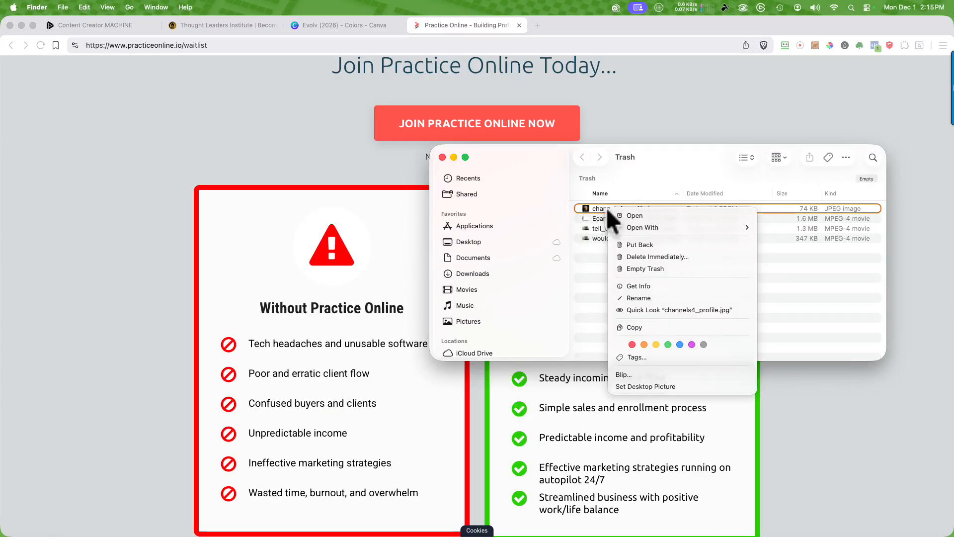
left_click(644, 243)
left_click(442, 157)
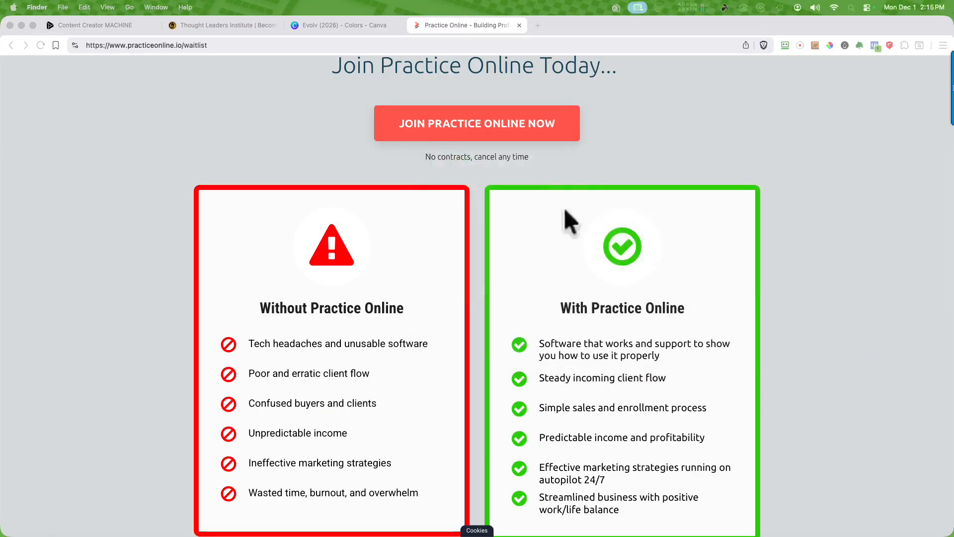
key("ctrl+Right")
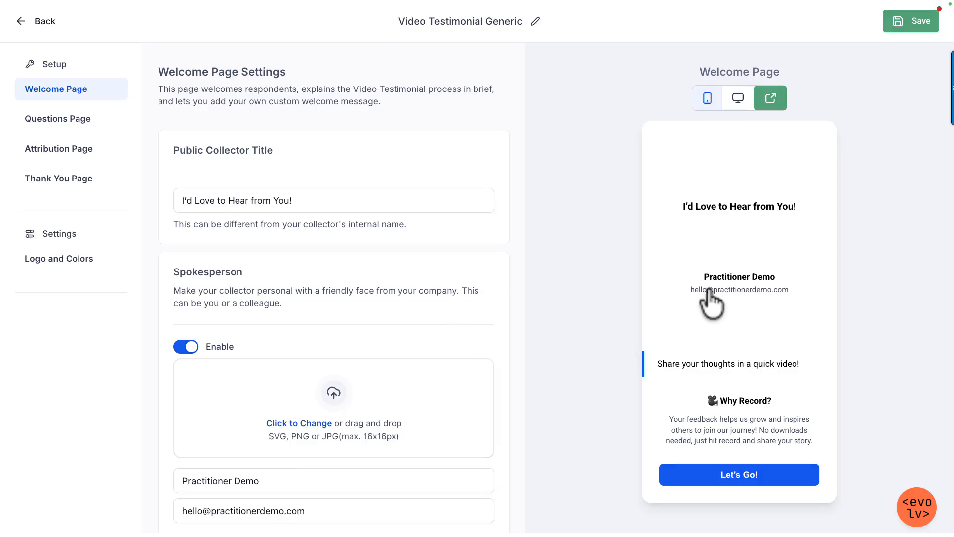
Step: Upload channels4_profile.jpg from Downloads as the spokesperson picture and enter the spokesperson's full name
left_click(294, 424)
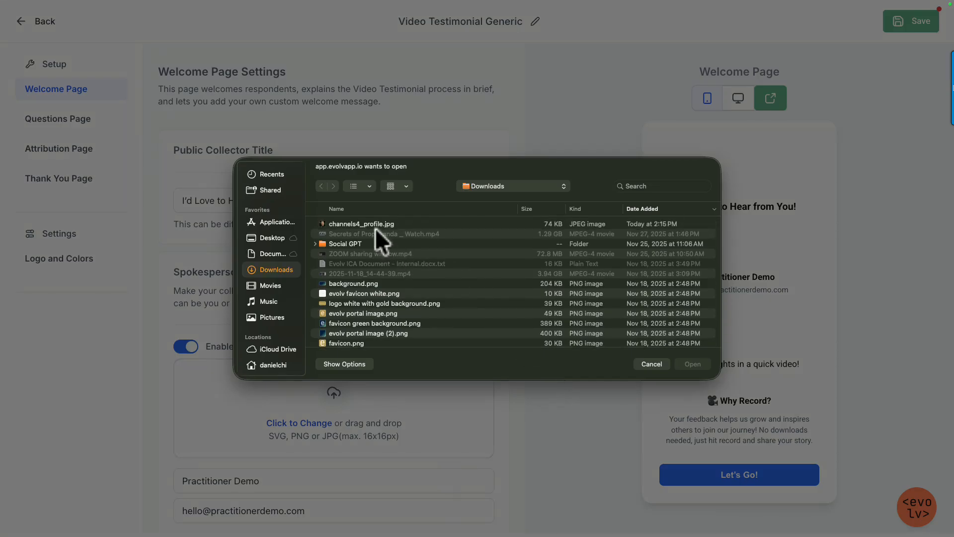
double_click(375, 223)
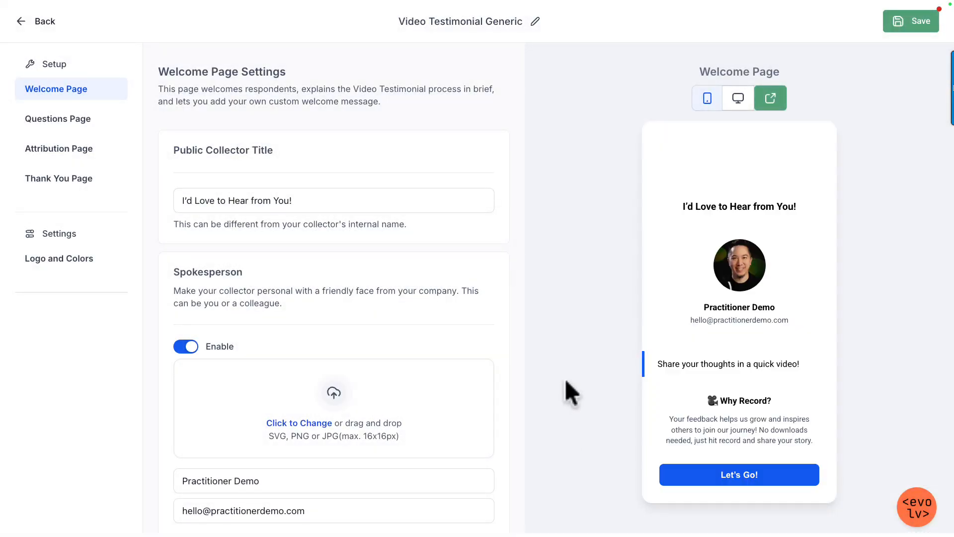
left_click_drag(279, 479, 43, 467)
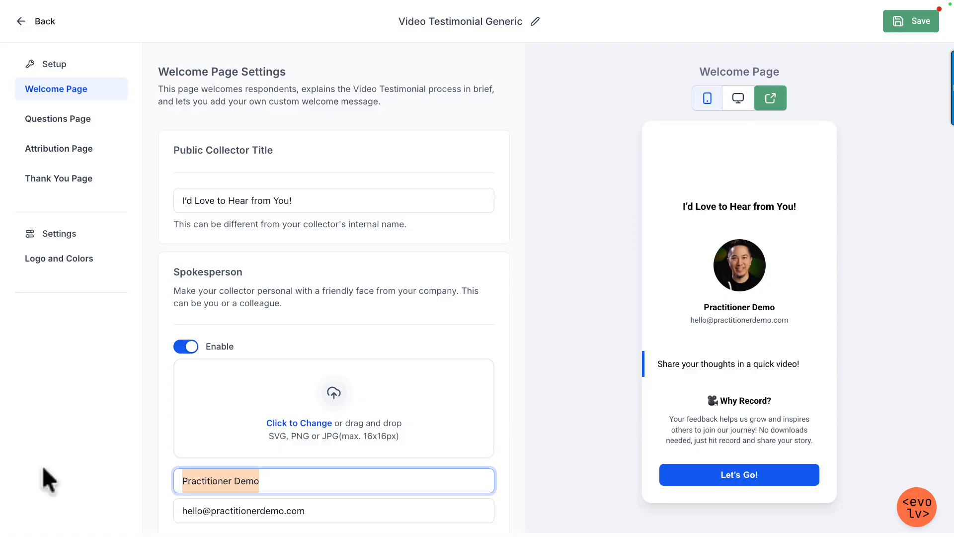
type("Daniel Chiang")
key("Tab")
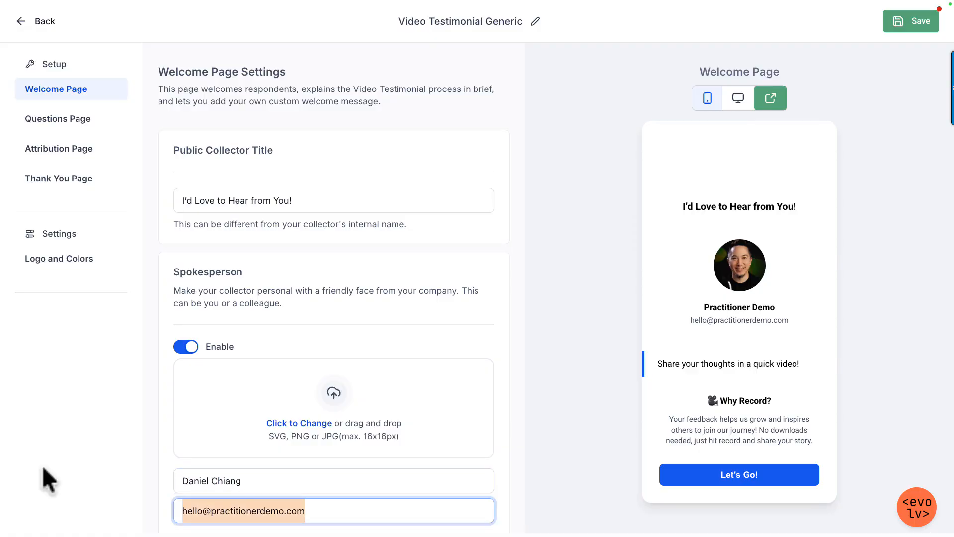
left_click(570, 396)
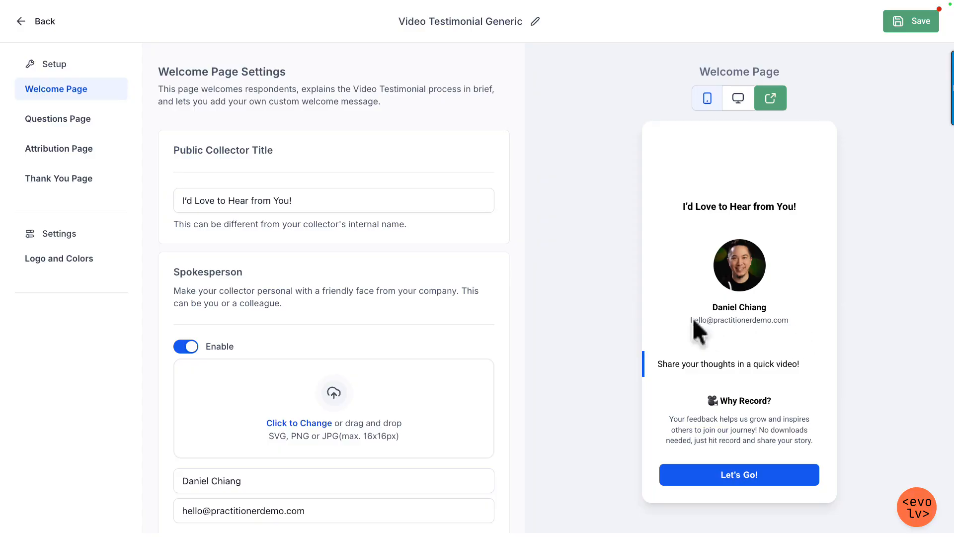
Step: Change the How It Works heading to "Please Share Your Video Testimonial"
scroll(366, 375, "down", 6)
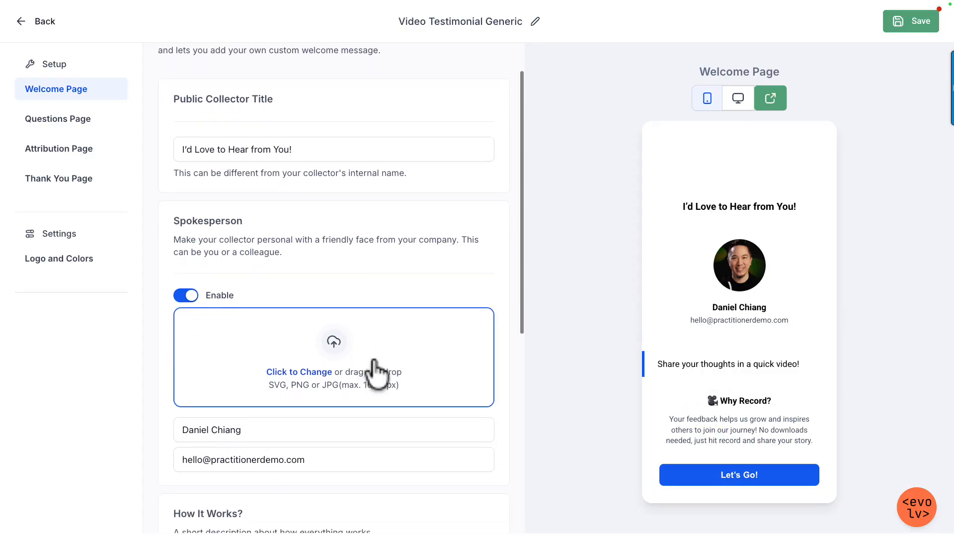
scroll(376, 362, "down", 1)
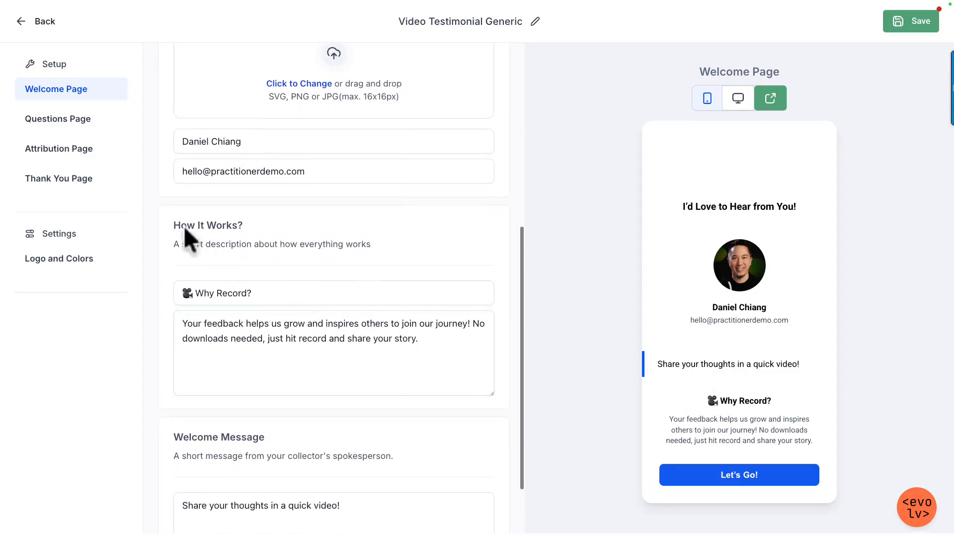
left_click_drag(172, 244, 353, 247)
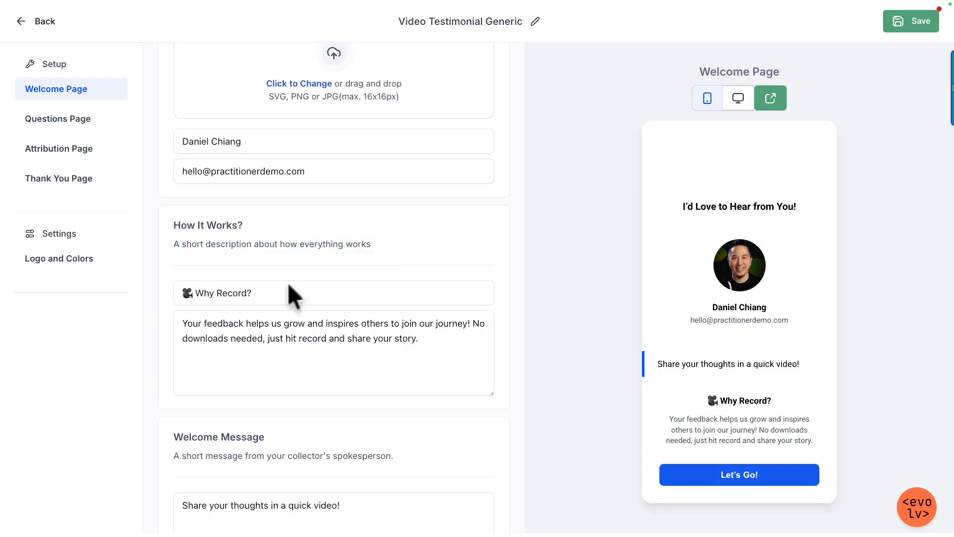
left_click(193, 293)
left_click(182, 318)
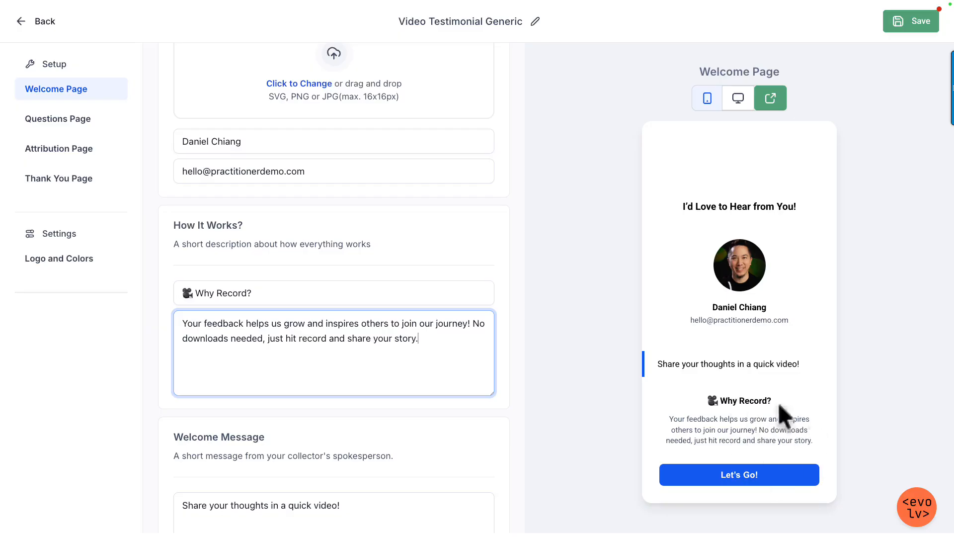
left_click_drag(252, 294, 177, 293)
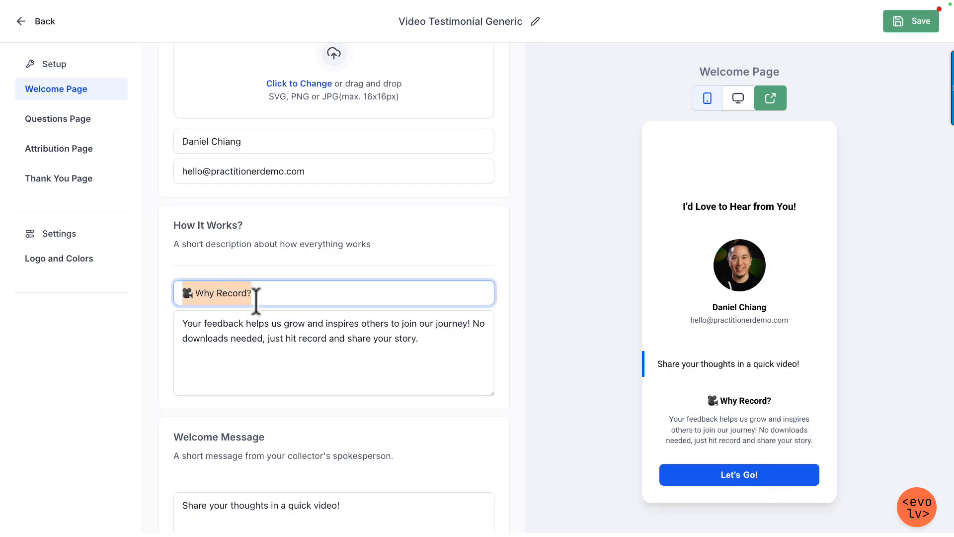
type("I'd love")
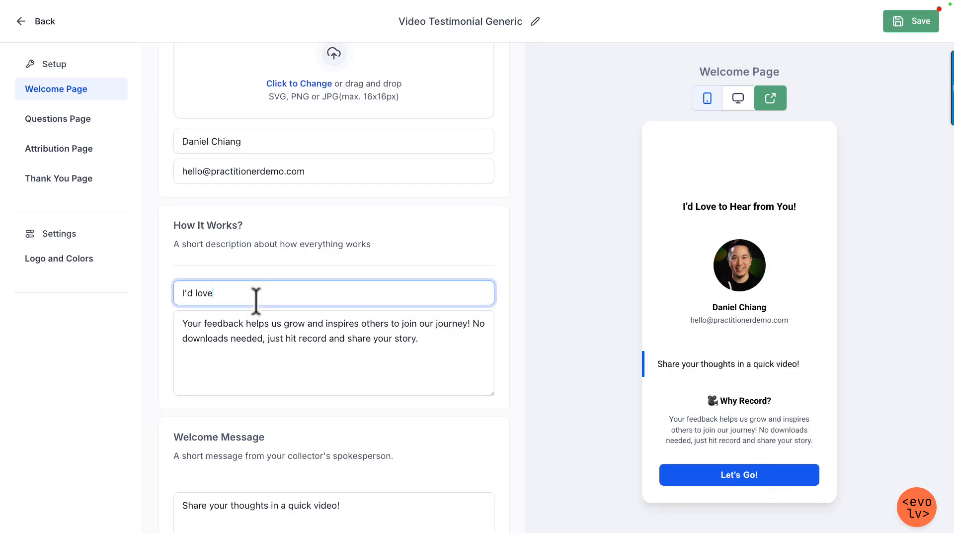
key("ctrl+a")
type("Please S")
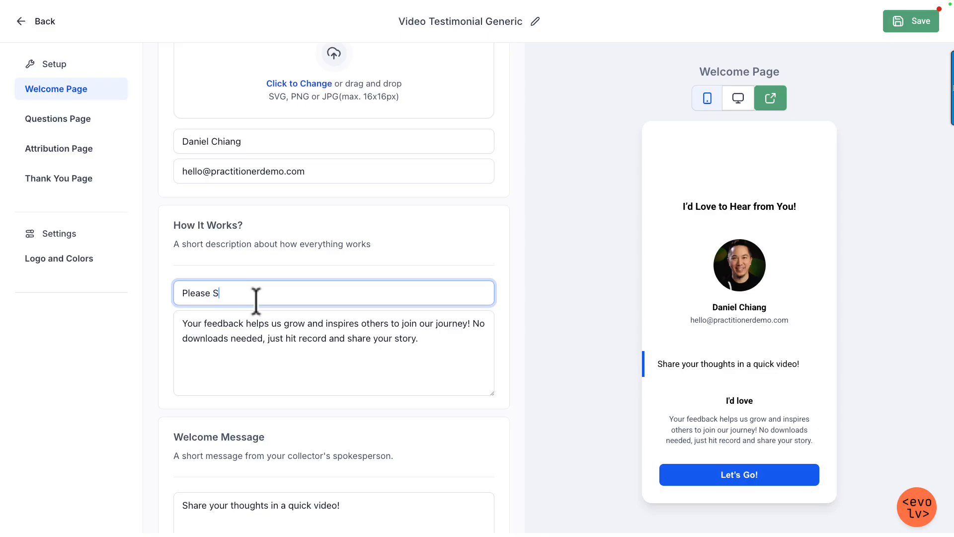
type("hare Your Video T")
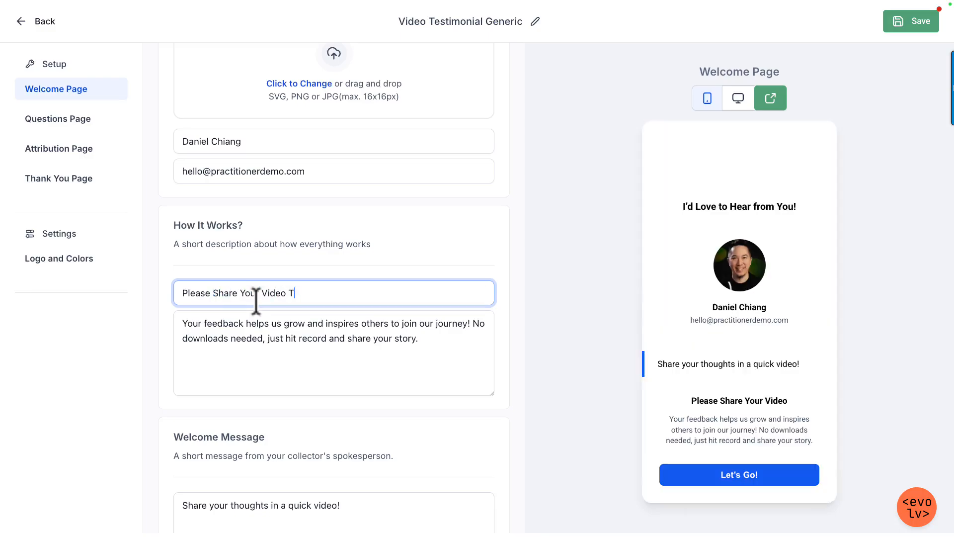
type("estimonial")
Step: In the How It Works description, replace "us" with "me" and append "This works on both mobile or desktop."
left_click(273, 321)
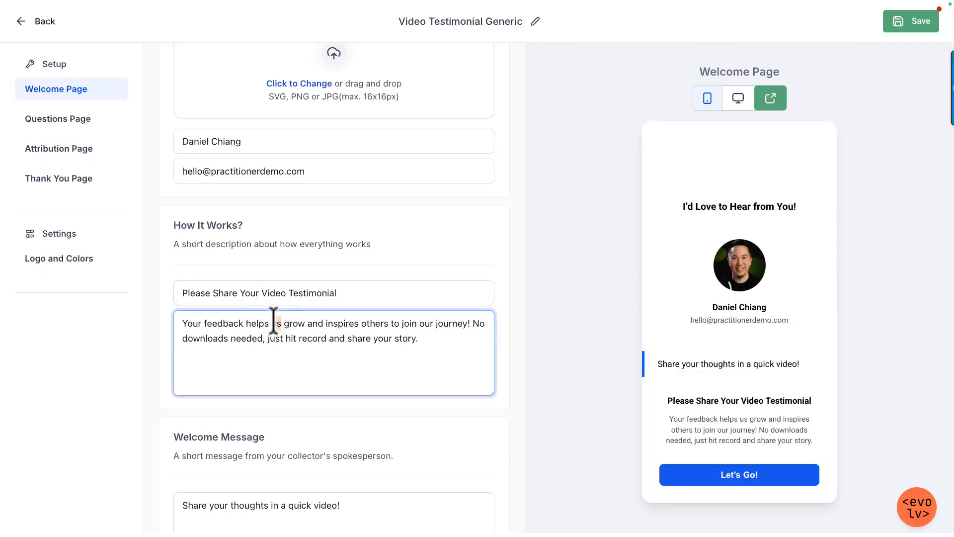
type("me")
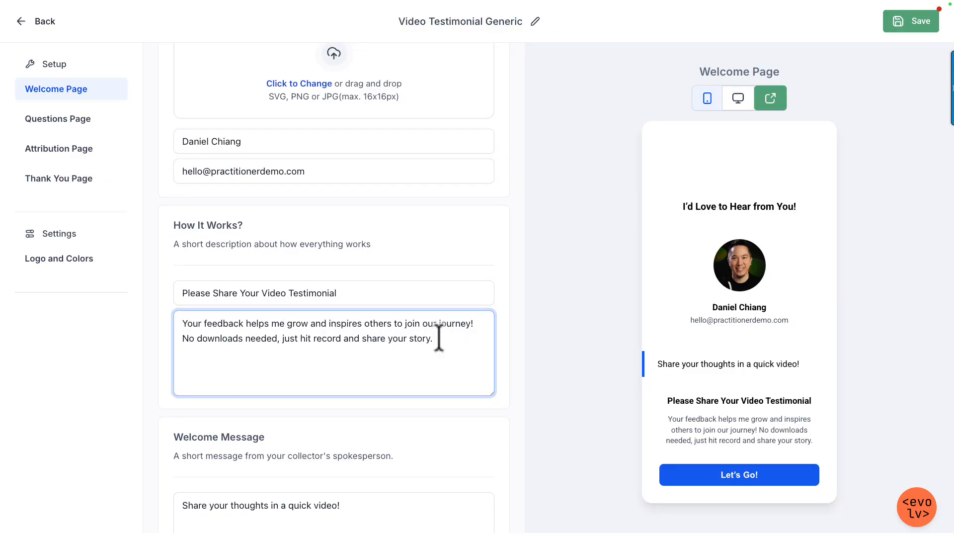
type("his works on both mobile or desktop")
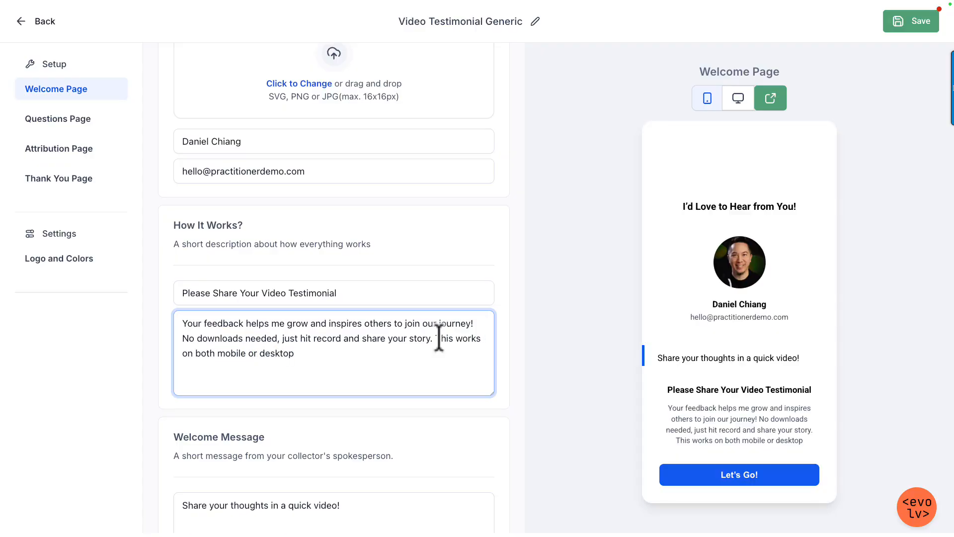
type(".")
Step: Replace the welcome message with a copy of the How It Works heading, "Please Share Your Video Testimonial"
scroll(449, 373, "down", 2)
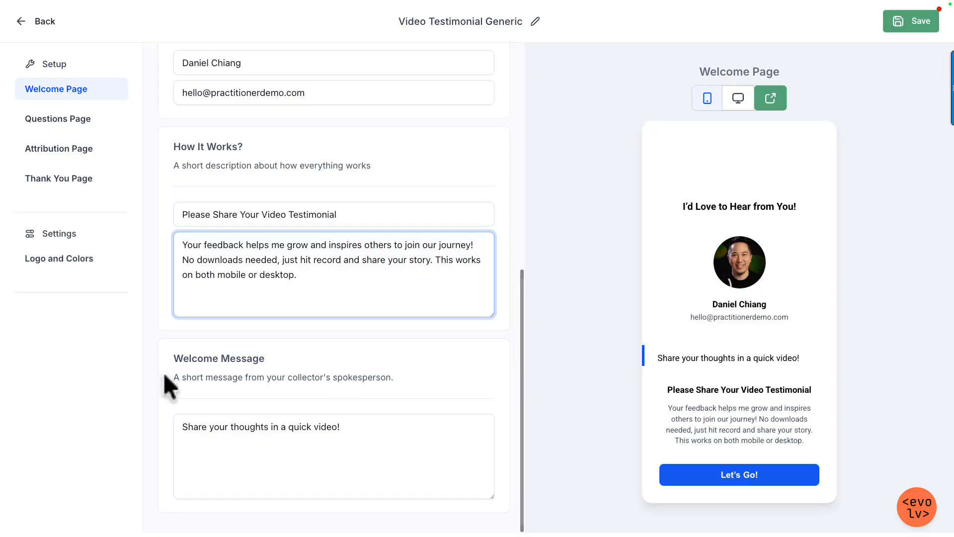
left_click(389, 443)
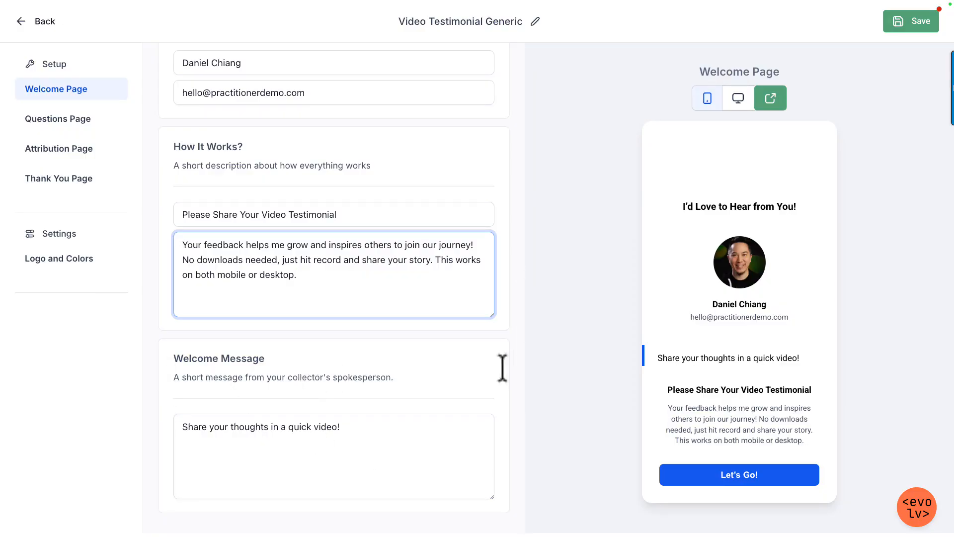
triple_click(389, 426)
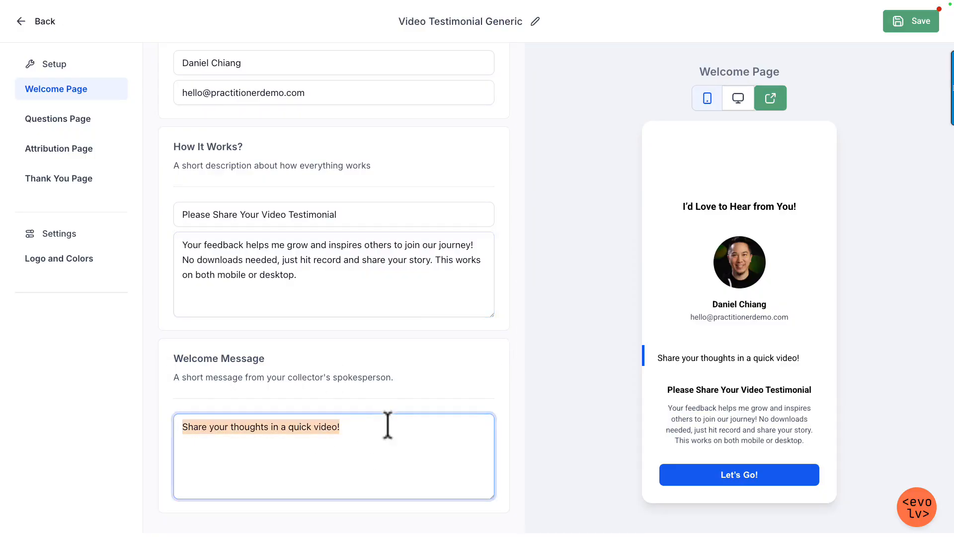
key("BackSpace")
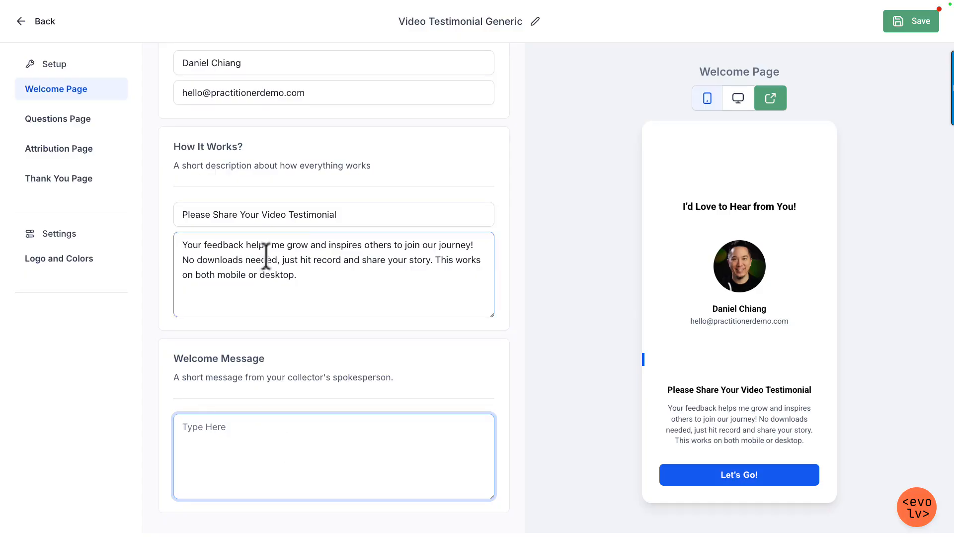
left_click(363, 210)
key("ctrl+a")
key("ctrl+c")
left_click(277, 473)
key("ctrl+v")
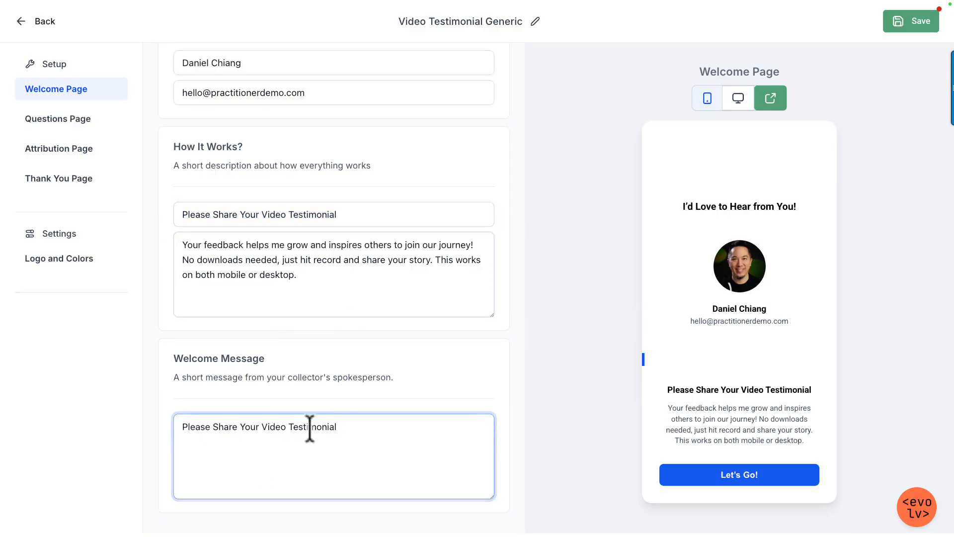
Step: Change the How It Works heading to "Record Directly From Mobile or Desktop"
left_click(226, 213)
key("ctrl+a")
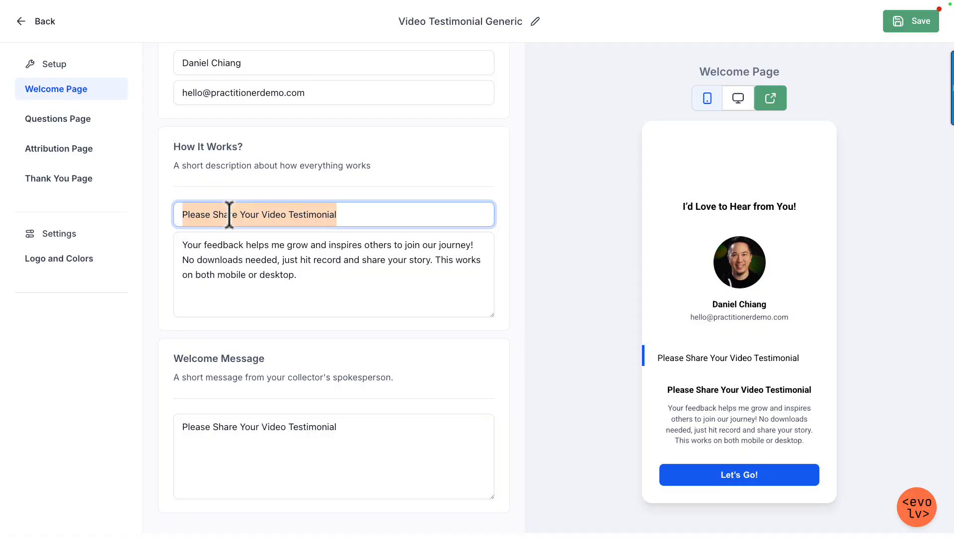
type("Record Directly From")
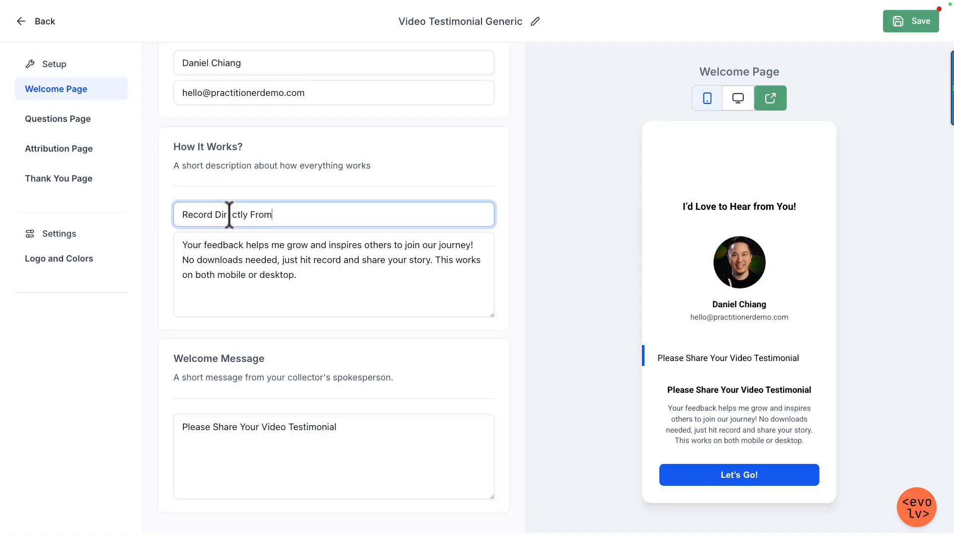
type(" Mobile or Desktop")
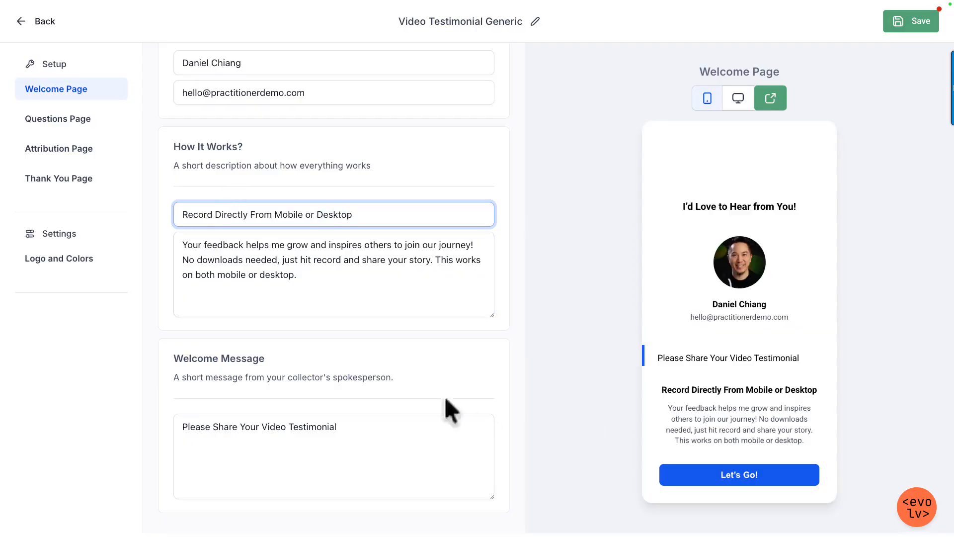
Step: Add a third question to the Questions Page and change the first question to "What did you expect before our event?"
left_click(52, 120)
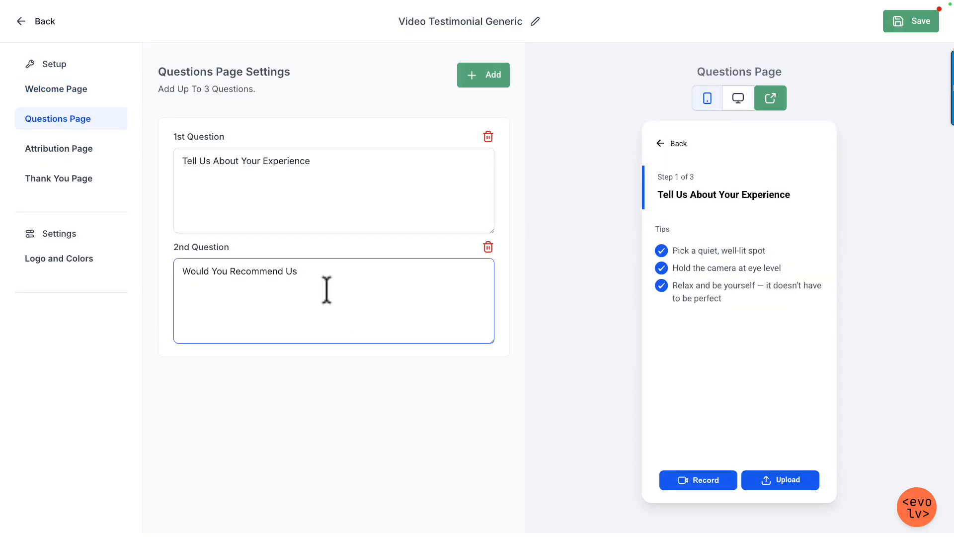
left_click(480, 77)
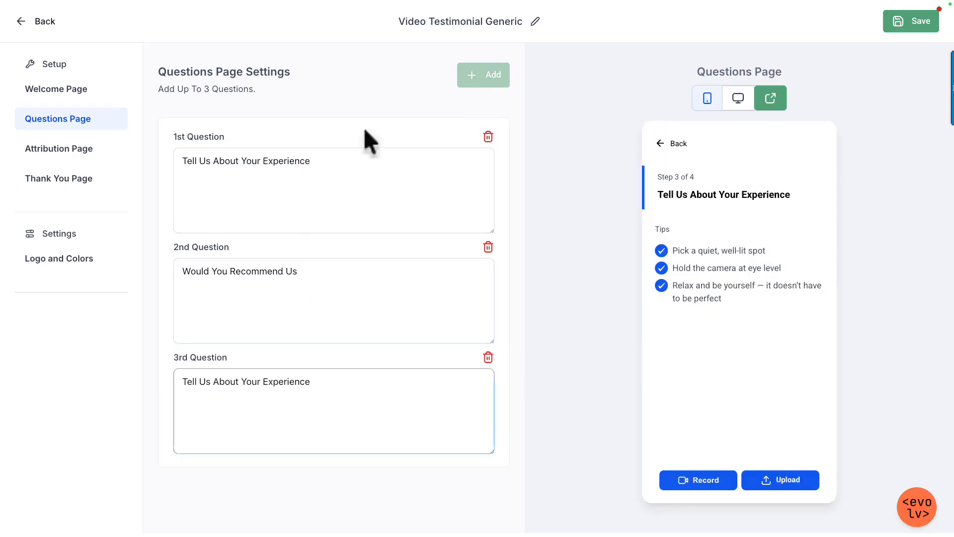
left_click(320, 186)
left_click_drag(320, 160, 132, 159)
type("What did you ex")
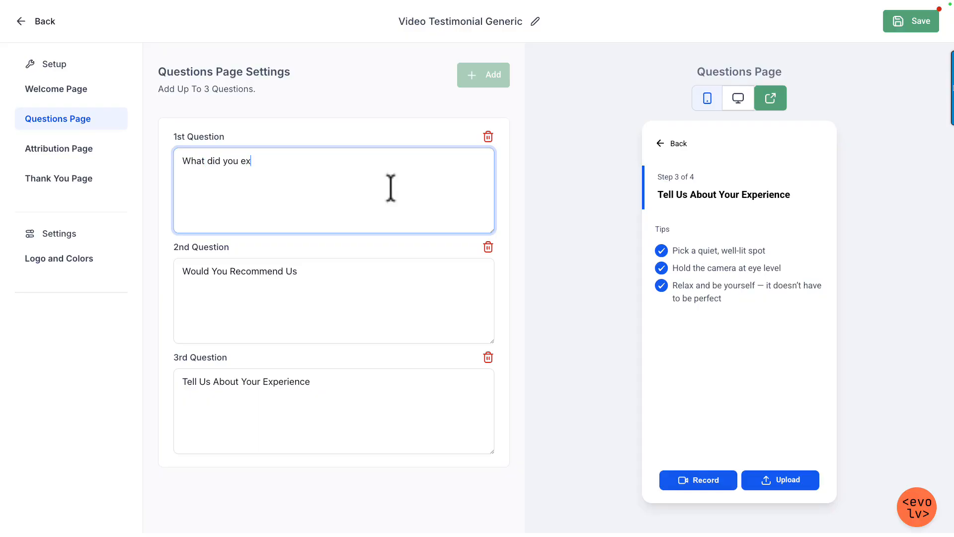
type("pect bfore our event?")
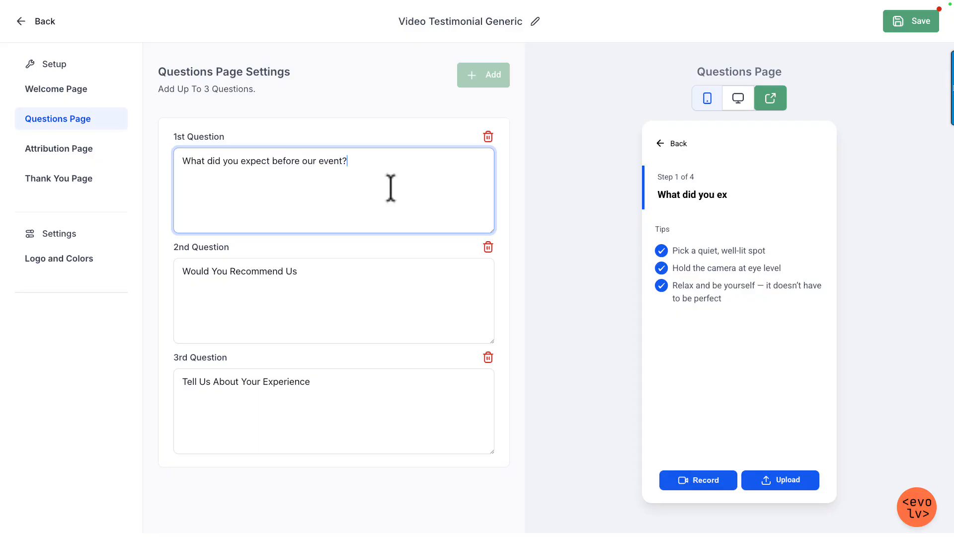
Step: Rename the collector as "Video Testimonial Post Event"
left_click(353, 283)
key("ctrl+a")
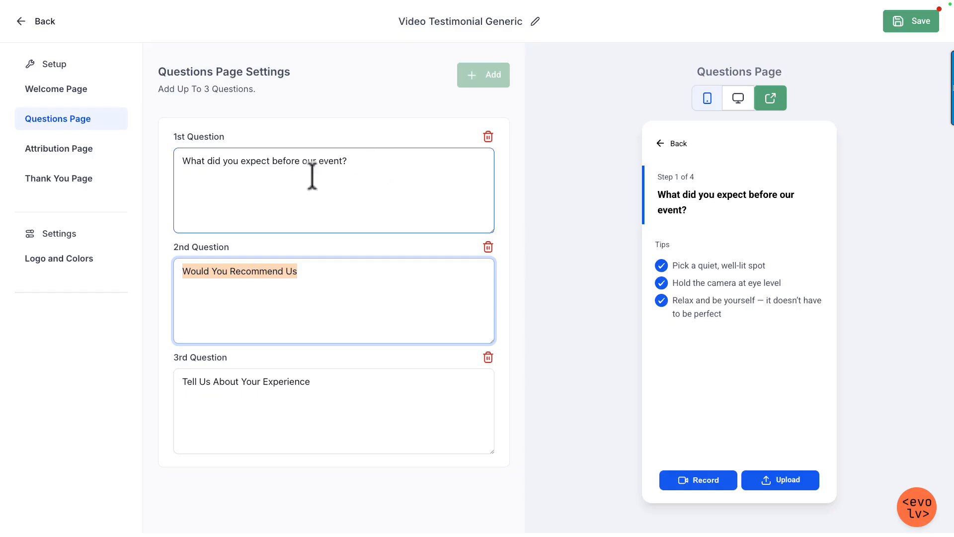
left_click(535, 22)
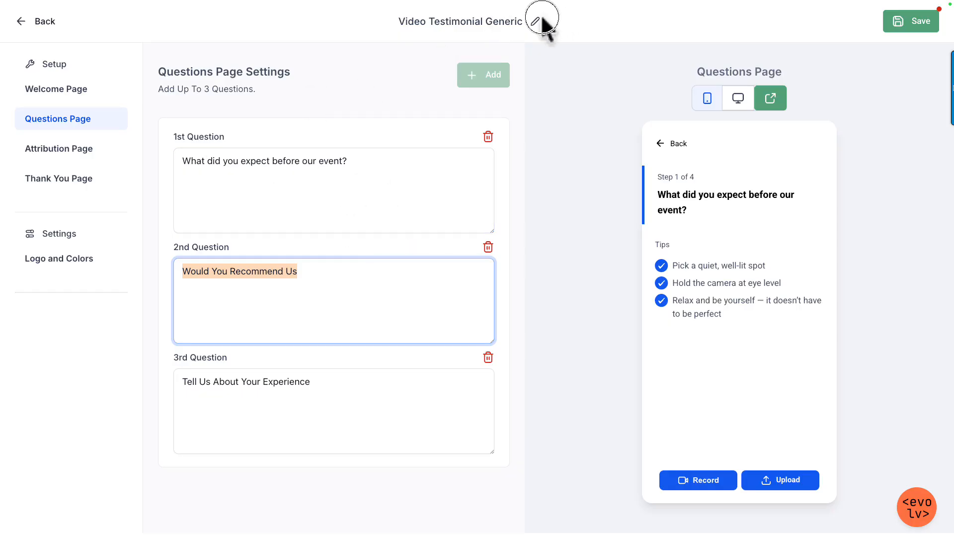
double_click(495, 22)
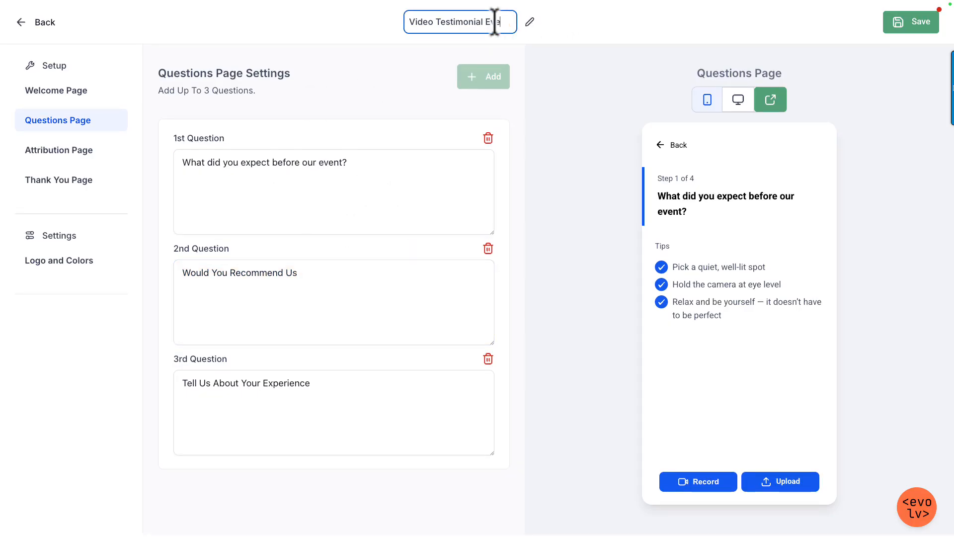
type("Post Event")
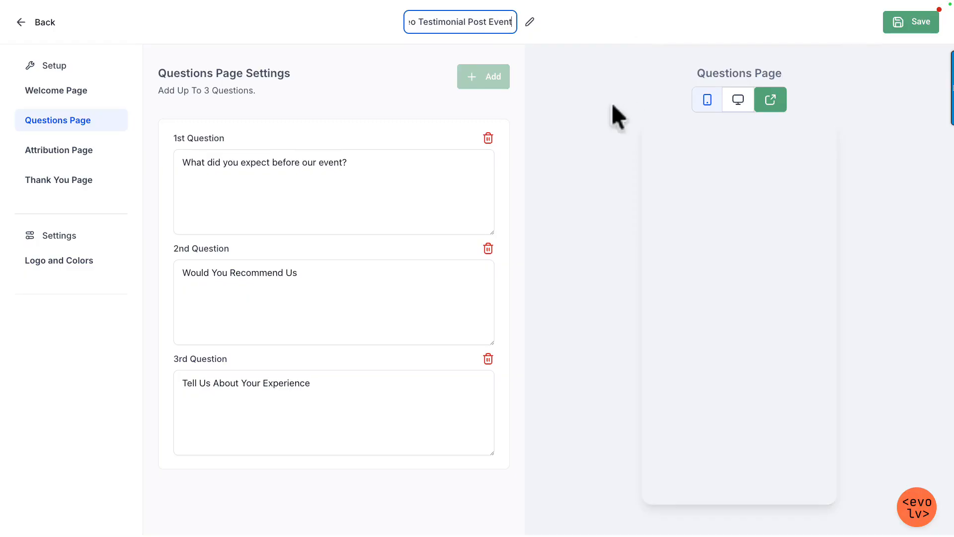
Step: Change the second question to "What did you experience after the event?"
left_click(315, 301)
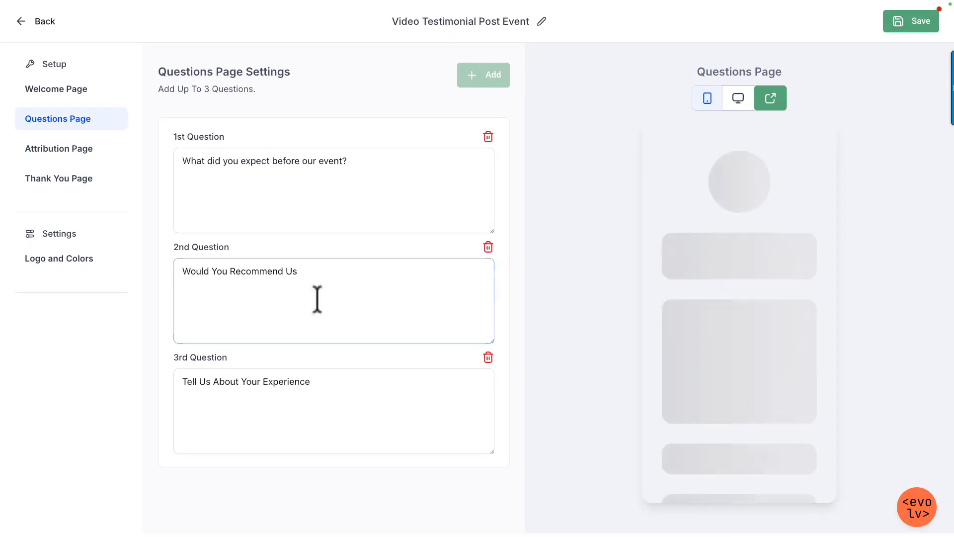
key("ctrl+a")
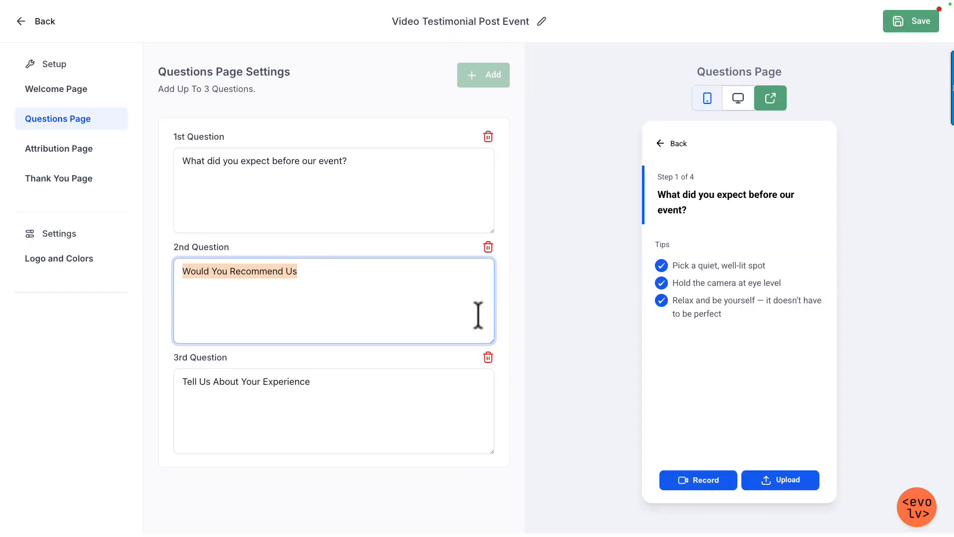
type("What did you experience after")
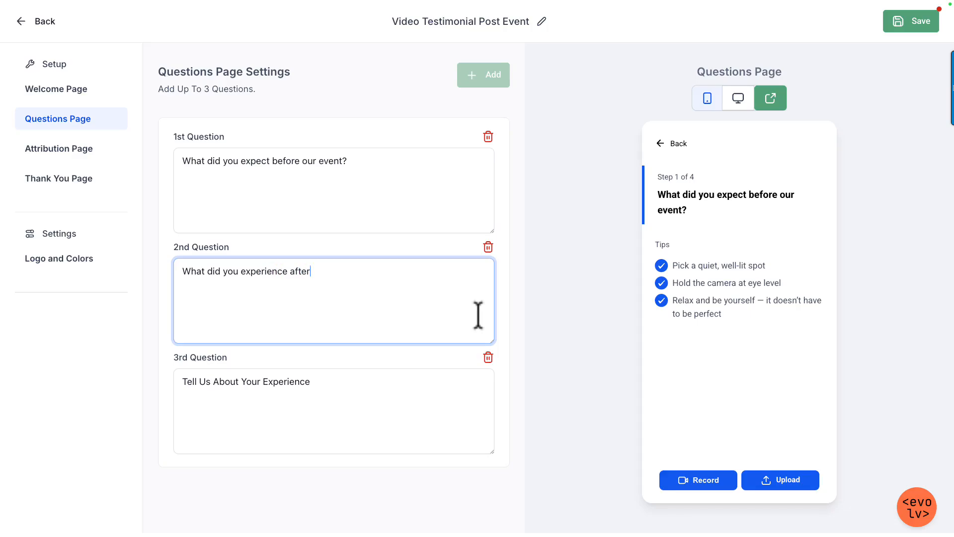
type(" the event?")
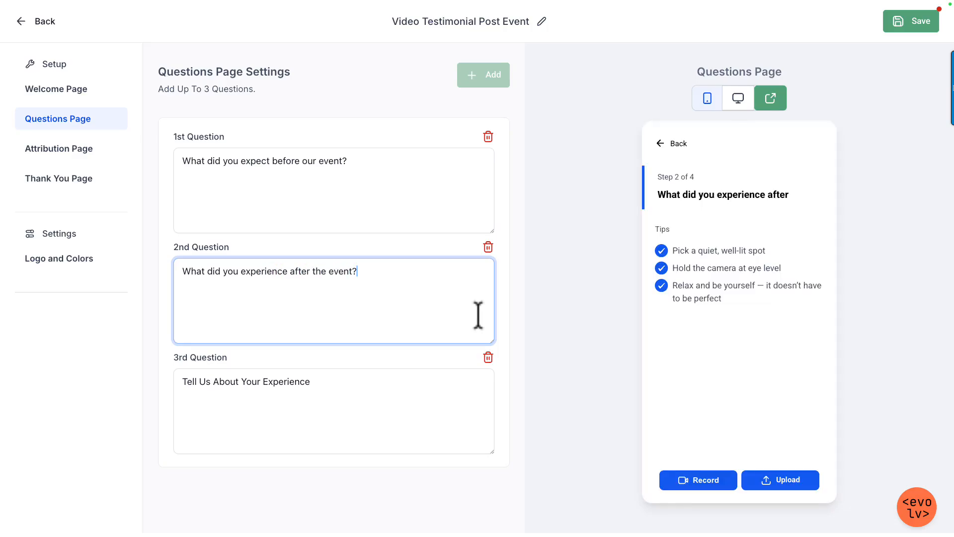
Step: Change the third question to "Would you recommend this event to others?"
left_click(402, 407)
key("ctrl+a")
type("Would")
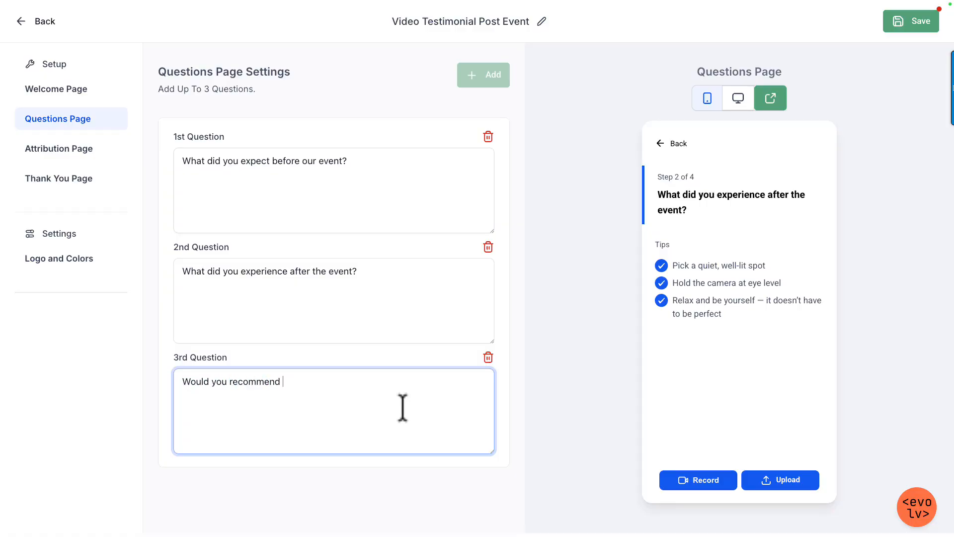
type(" you recommend me to ")
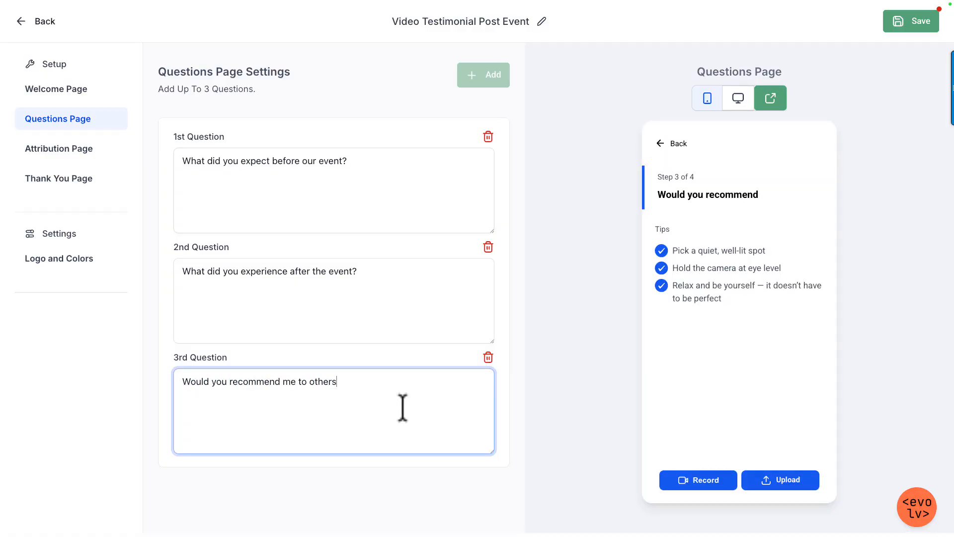
type("others")
key("BackSpace")
key("BackSpace")
key("BackSpace")
key("BackSpace")
key("BackSpace")
key("BackSpace")
key("BackSpace")
key("BackSpace")
key("BackSpace")
key("BackSpace")
key("BackSpace")
key("BackSpace")
type("this")
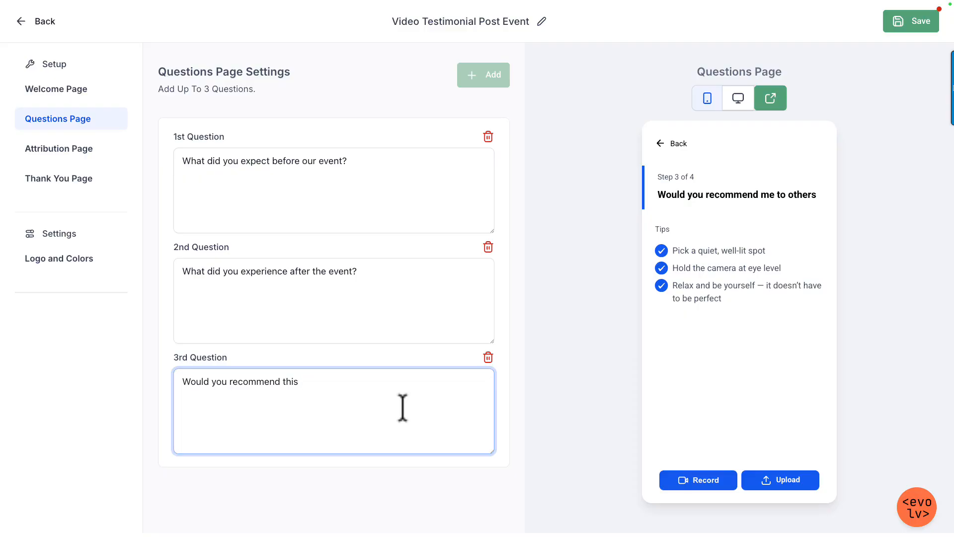
type(" event to otehrs?")
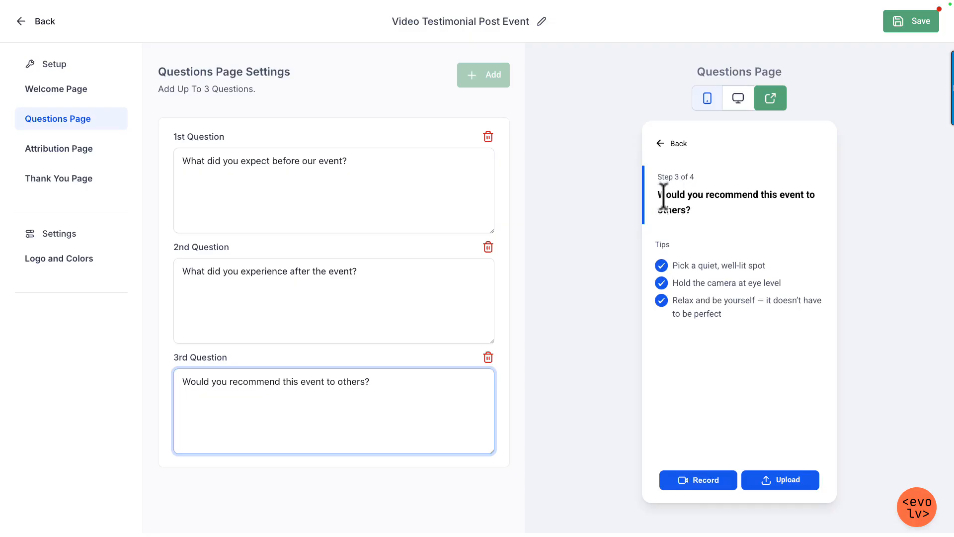
Step: Insert the lead-in "Please Answer The Question: " at the start of the first question
left_click(185, 162)
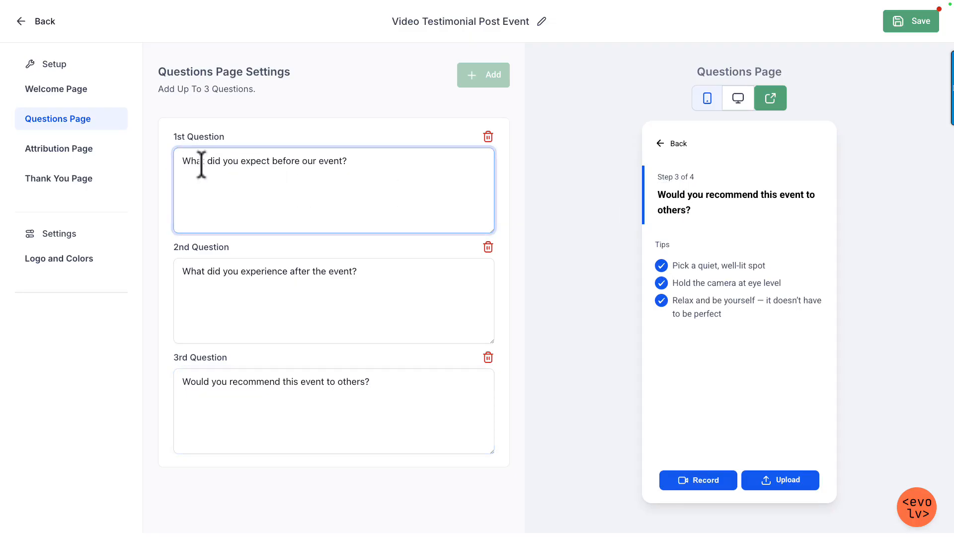
type("Please Answer this")
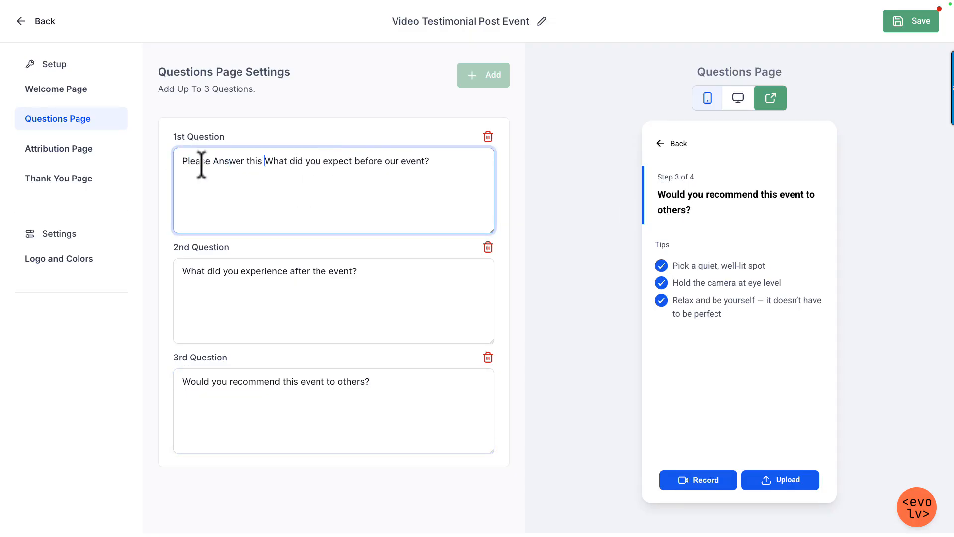
key("BackSpace")
key("BackSpace")
key("BackSpace")
key("BackSpace")
key("BackSpace")
key("BackSpace")
key("BackSpace")
key("BackSpace")
key("BackSpace")
key("BackSpace")
key("BackSpace")
key("BackSpace")
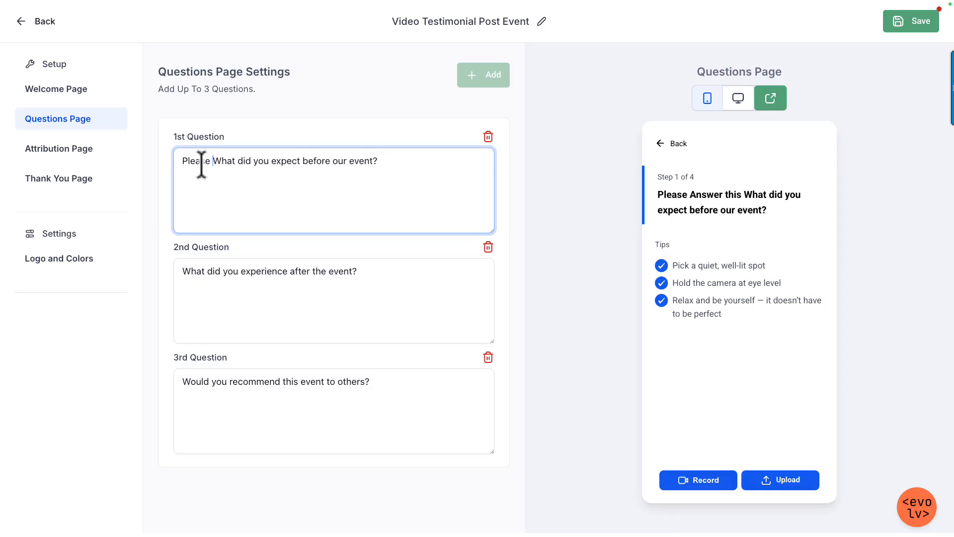
type("Answer The questi")
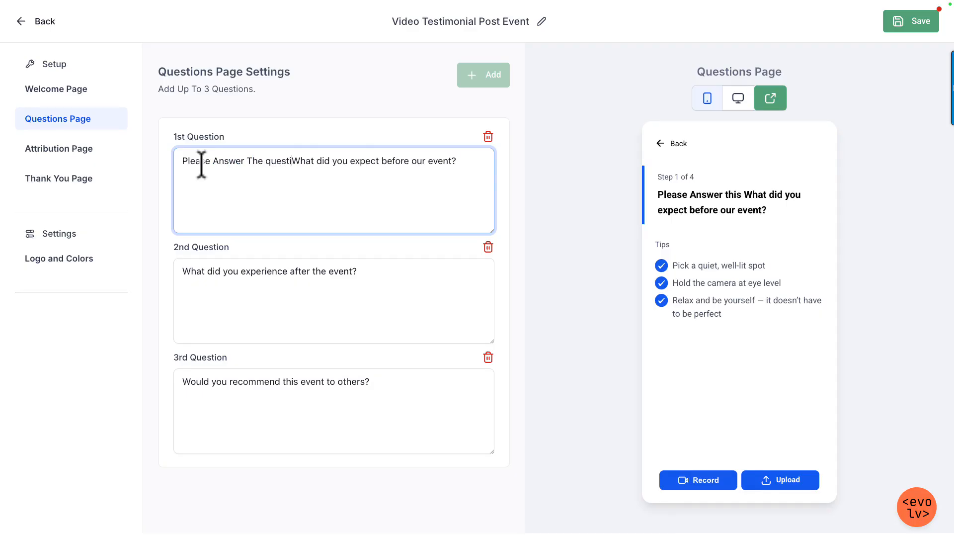
key("BackSpace")
key("BackSpace")
key("BackSpace")
key("BackSpace")
key("BackSpace")
type("Question")
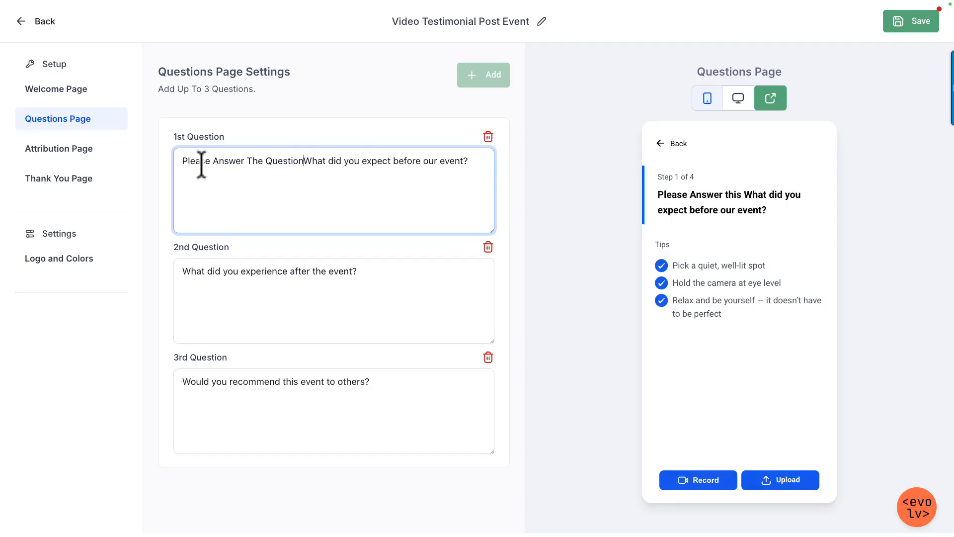
type(":")
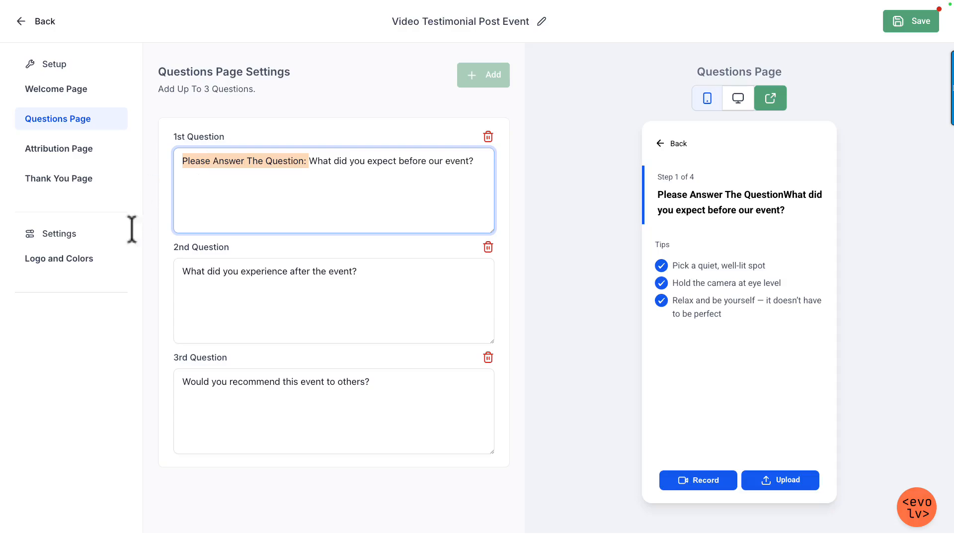
Step: Copy the lead-in "Please Answer The Question: " to the start of the second and third questions
left_click(184, 272)
type("Please Answer The Question:")
left_click(182, 380)
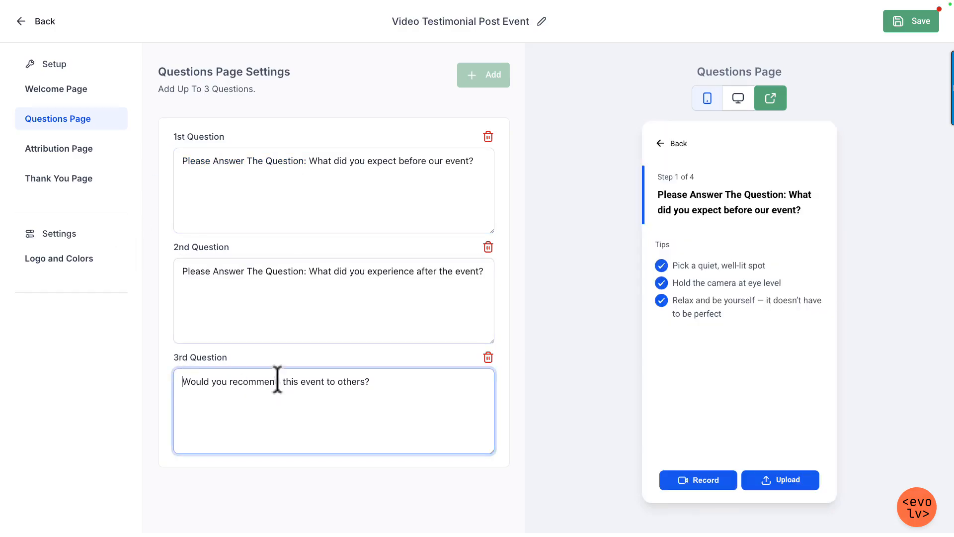
type("Please Answer The Question:")
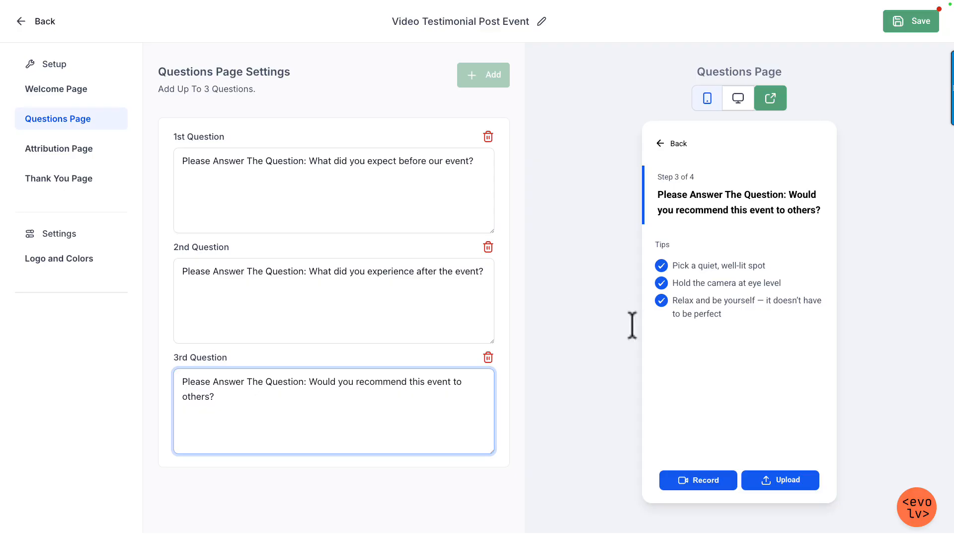
left_click(567, 217)
Step: Change the Attribution Page headline to "Your Contact Information"
left_click(66, 149)
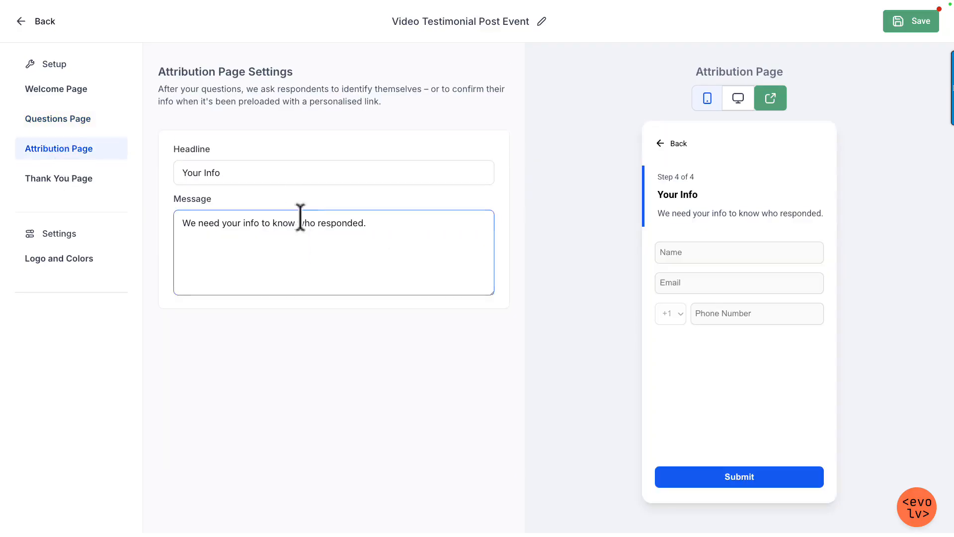
left_click(293, 180)
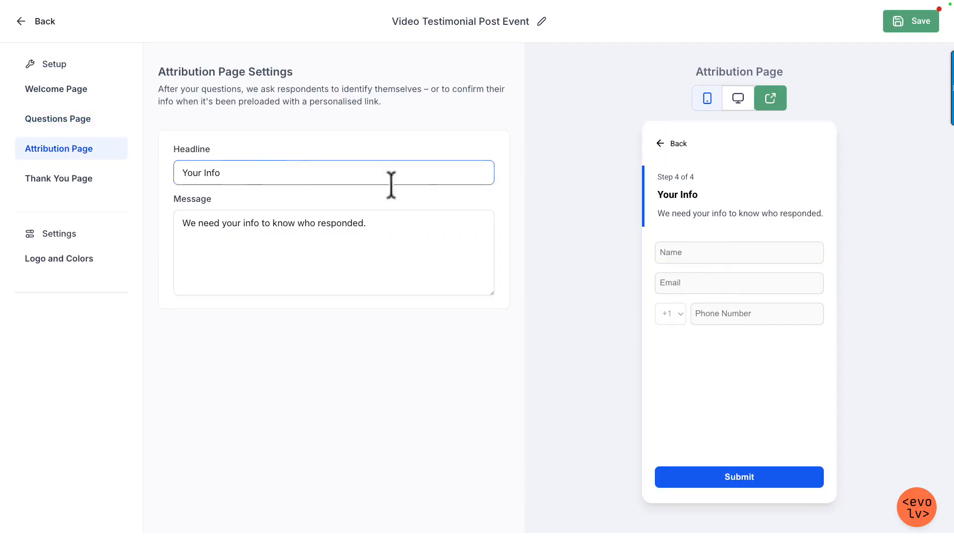
left_click(210, 167)
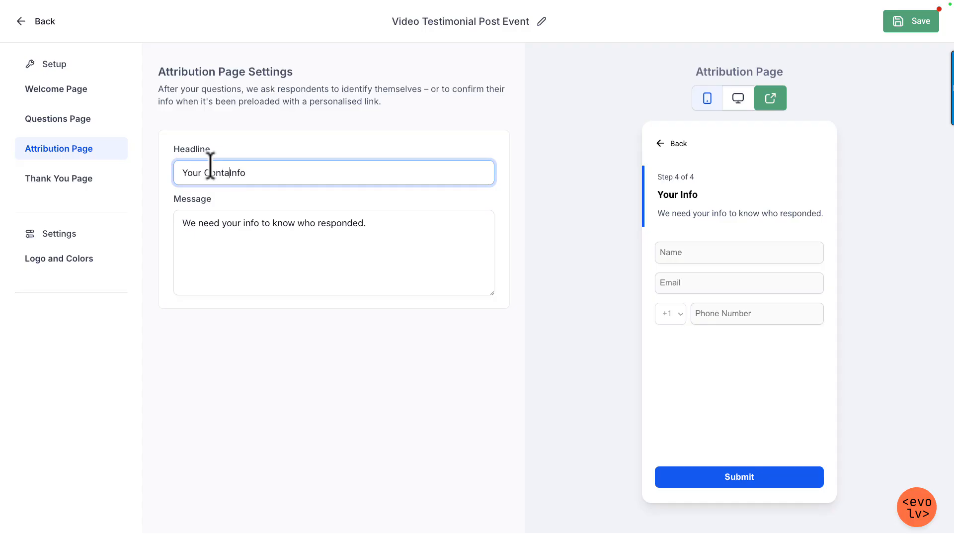
type("rmation")
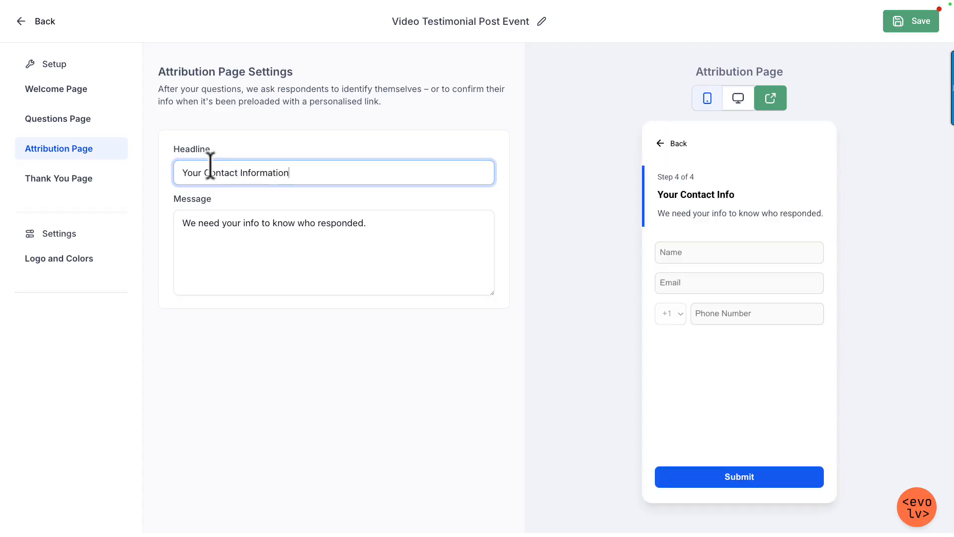
Step: Replace the Attribution Page message with "Please let me know your details so I can connect your testimonial to a person."
left_click_drag(400, 227, 190, 223)
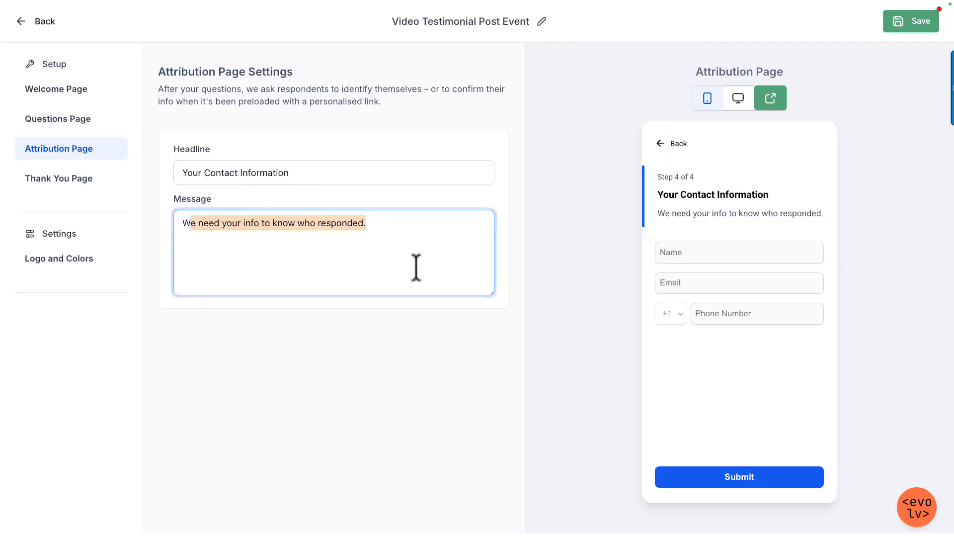
key("ctrl+a")
type("Pl")
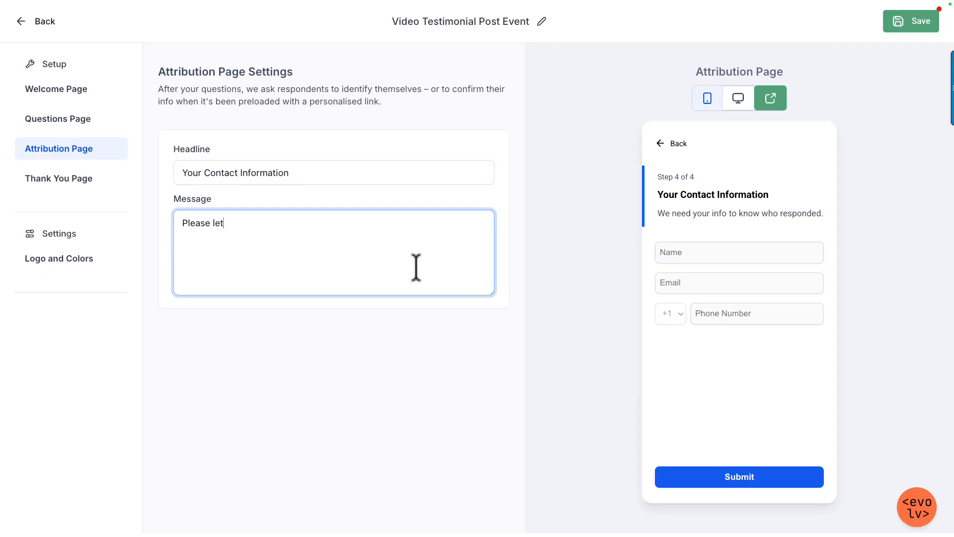
type("ease let me know your details so I can connect your testimonial to")
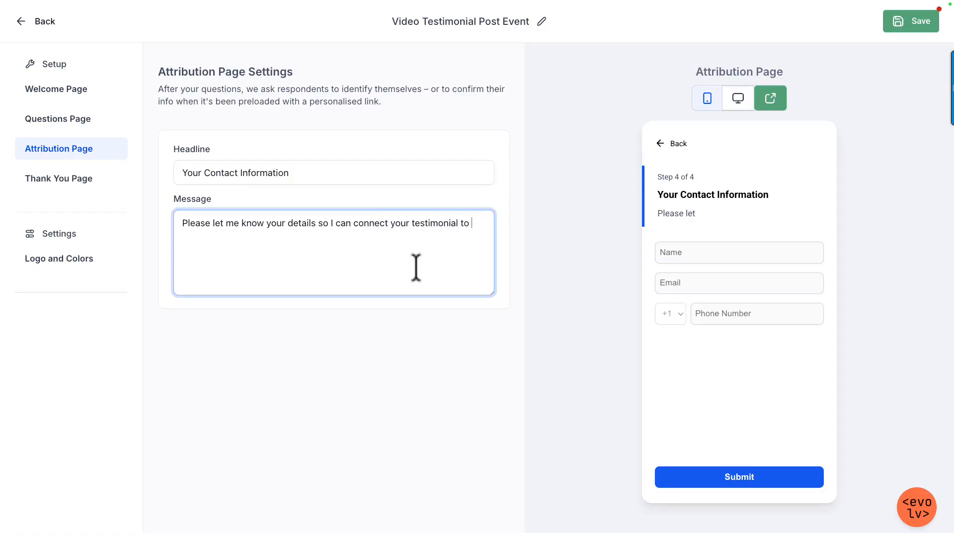
key("BackSpace")
key("BackSpace")
key("BackSpace")
type("erso")
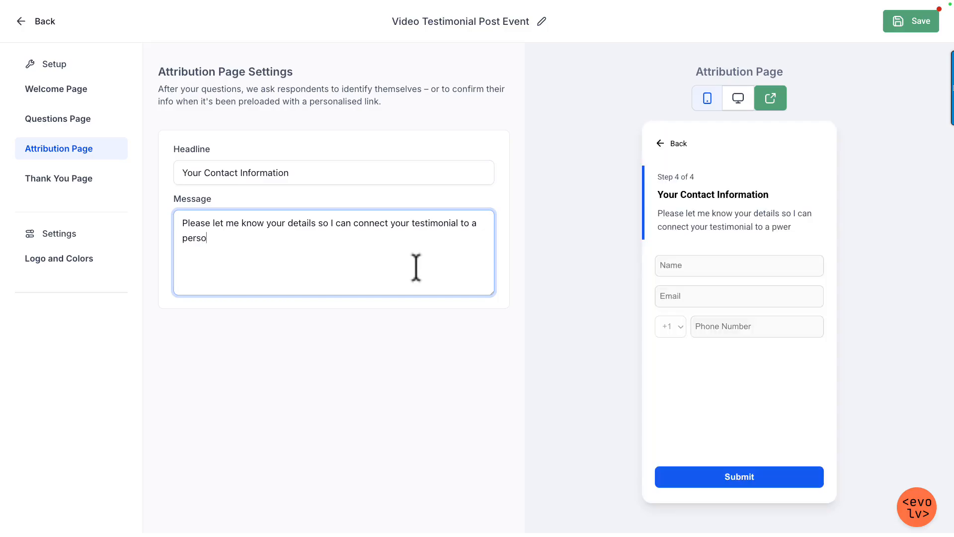
type("n. :)")
Step: Finish the Attribution Page message with a grinning face emoji instead of the typed smiley
key("BackSpace")
key("ctrl+super+space")
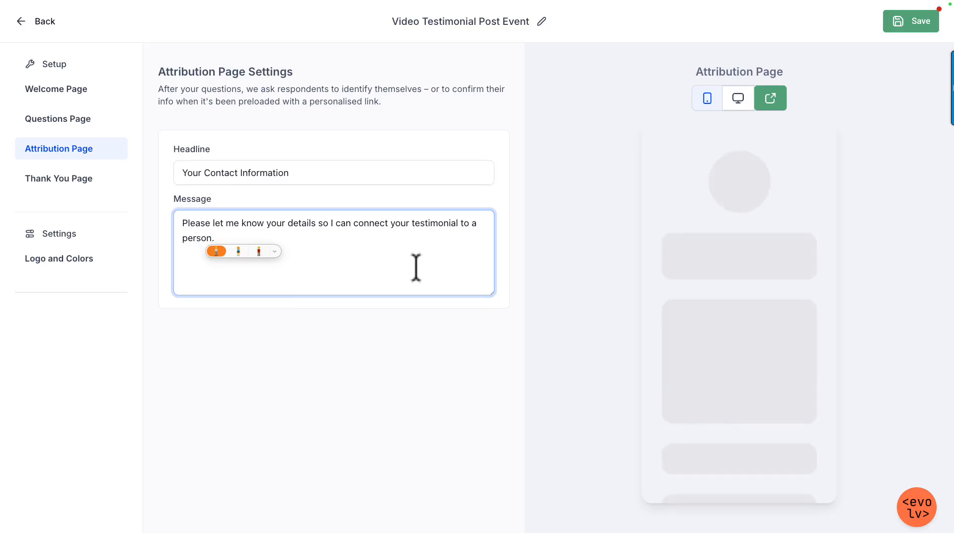
key("Right")
key("Right")
key("Right")
key("Right")
key("Right")
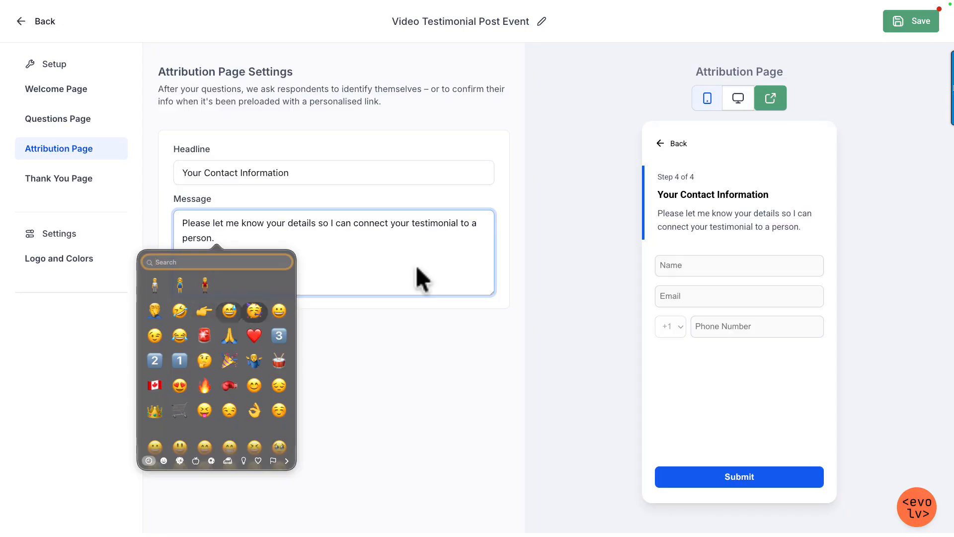
key("Return")
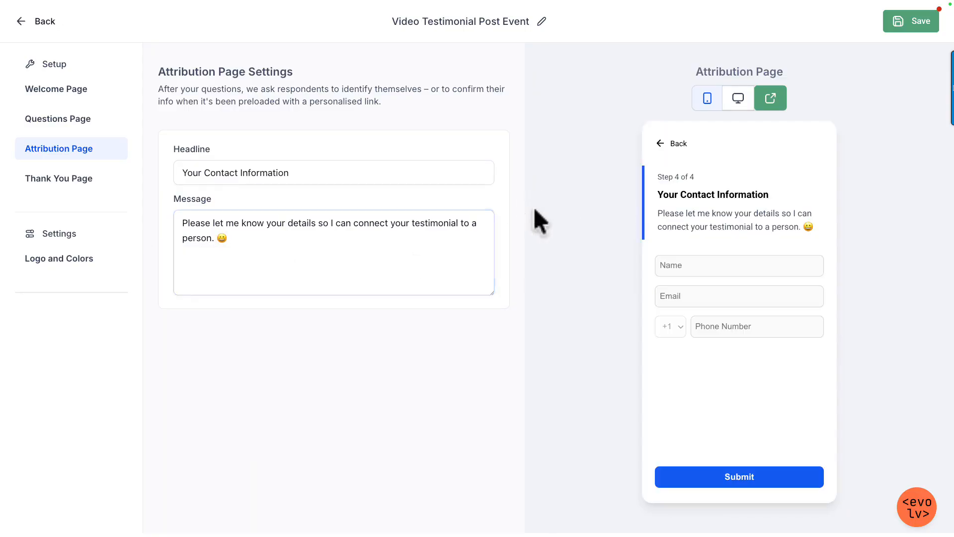
Step: Change the Thank You Page headline text after the party emoji to "Thank you for your video testimonial!"
left_click(52, 185)
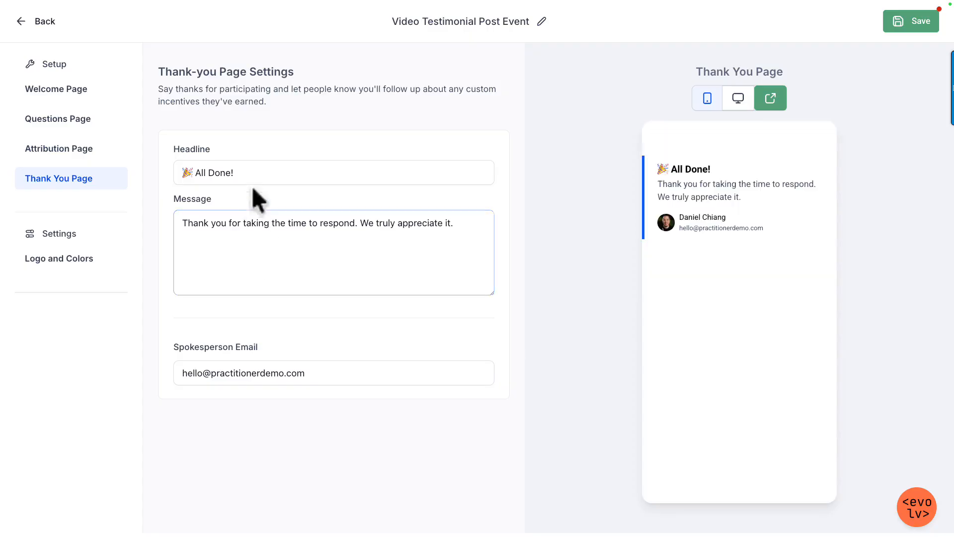
left_click(277, 174)
left_click_drag(230, 172, 193, 172)
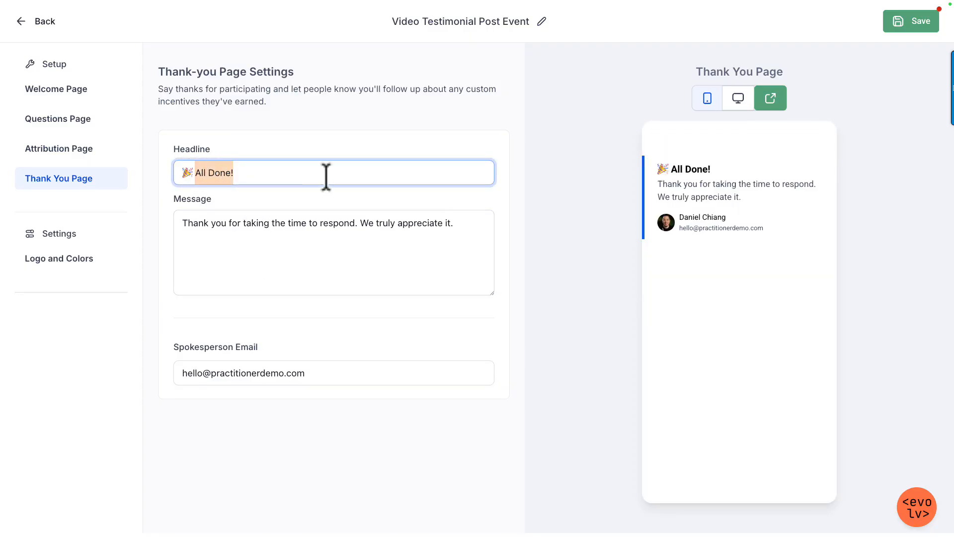
type("Thank")
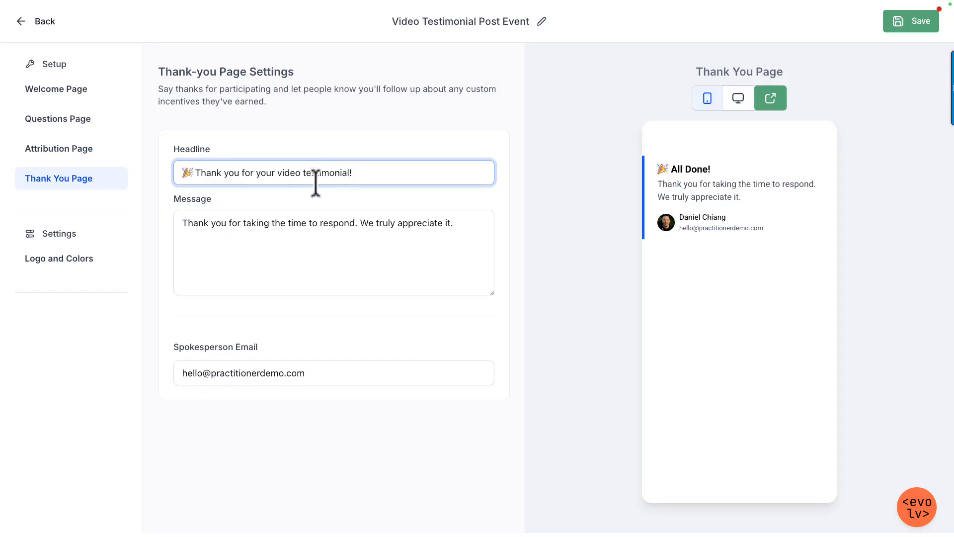
Step: Change "We" to "I" in the Thank You Page message so it ends with "I truly appreciate it."
double_click(367, 223)
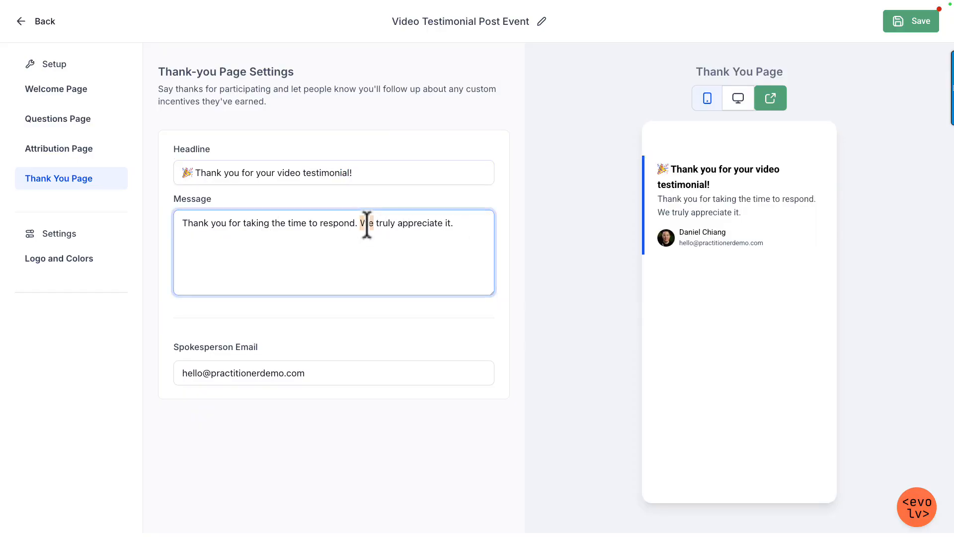
type("I")
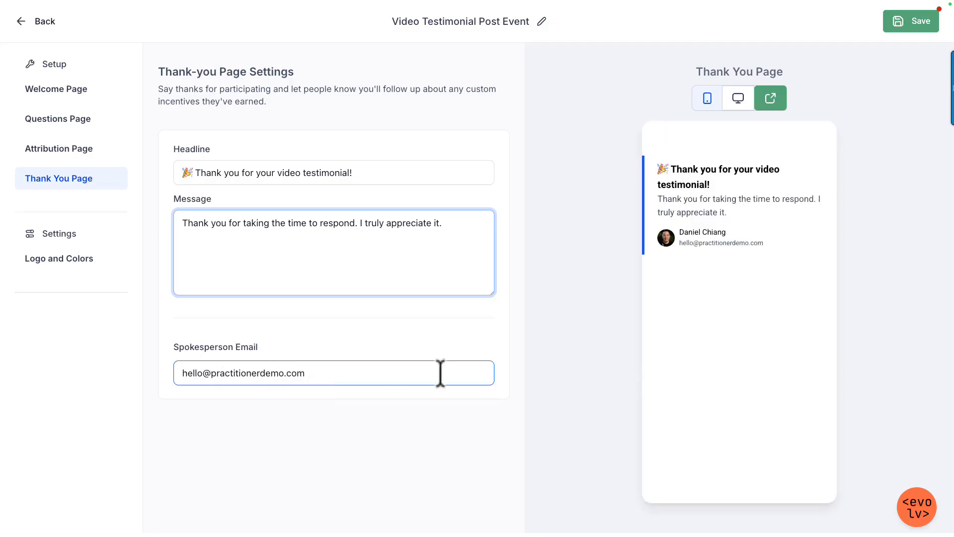
left_click(612, 255)
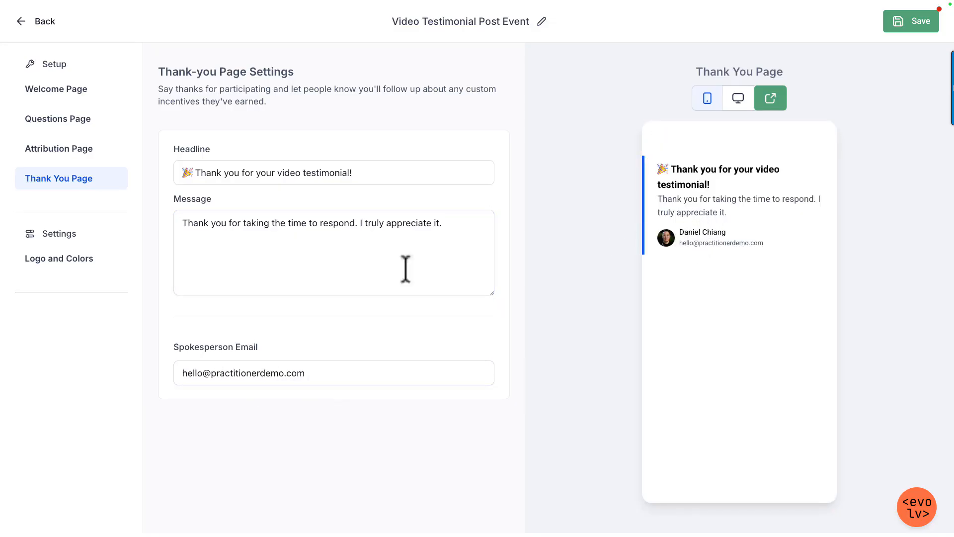
Step: Try a different spokesperson email on the Thank You Page and restore the original address
left_click(211, 372)
double_click(194, 372)
type("daniel")
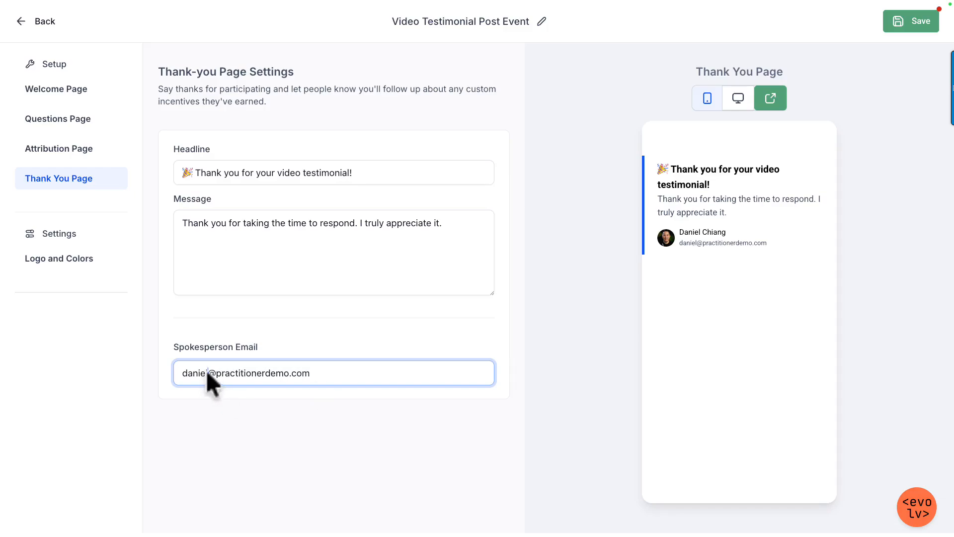
double_click(207, 371)
type("hello")
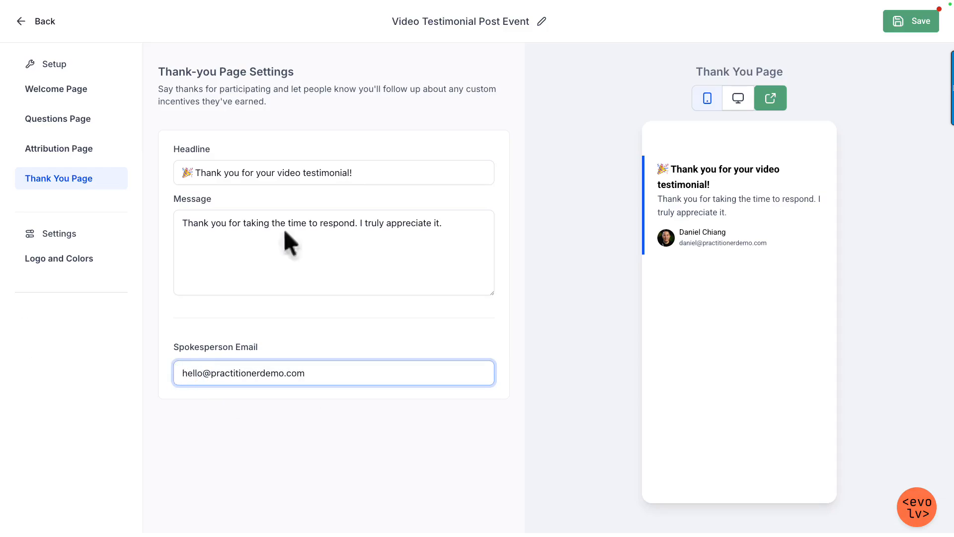
Step: Preview the Thank You Page in the desktop layout and return to the mobile layout
left_click(737, 102)
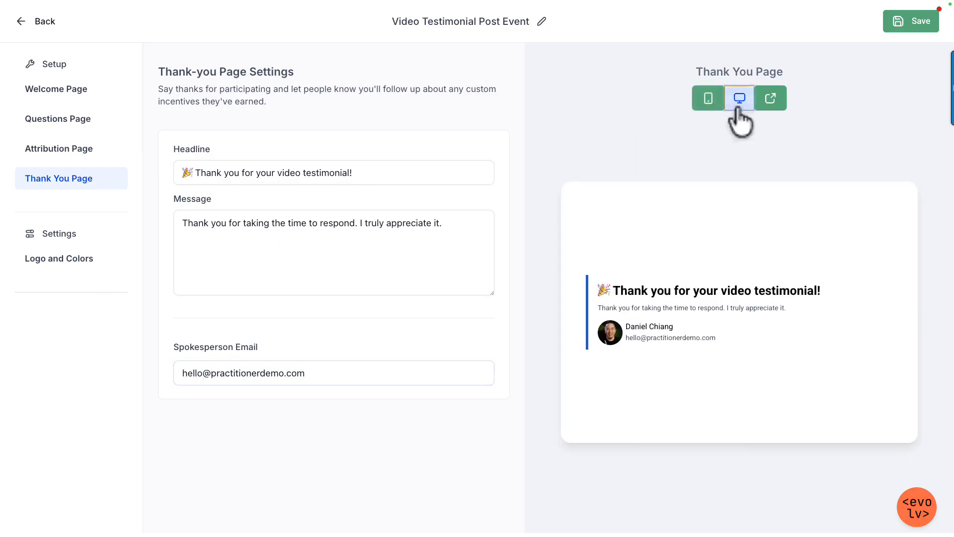
left_click(705, 99)
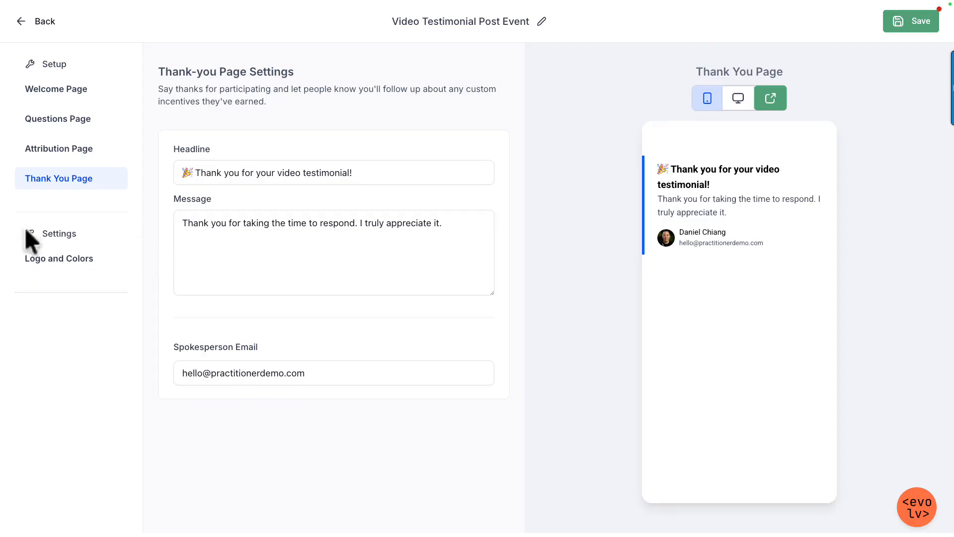
Step: Upload "logo white with gold background.png" from Downloads as the collector's logo in the Logo and Colors settings
left_click(56, 268)
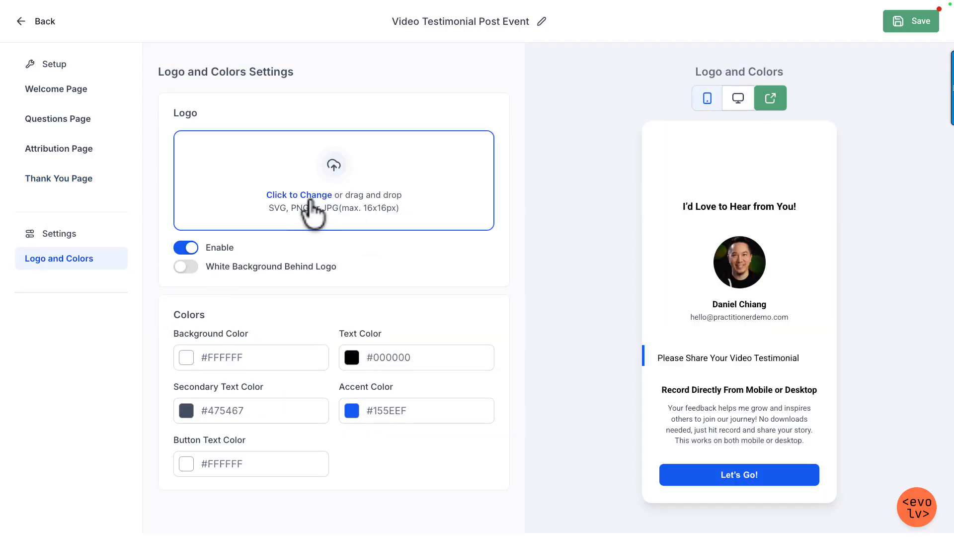
left_click(489, 227)
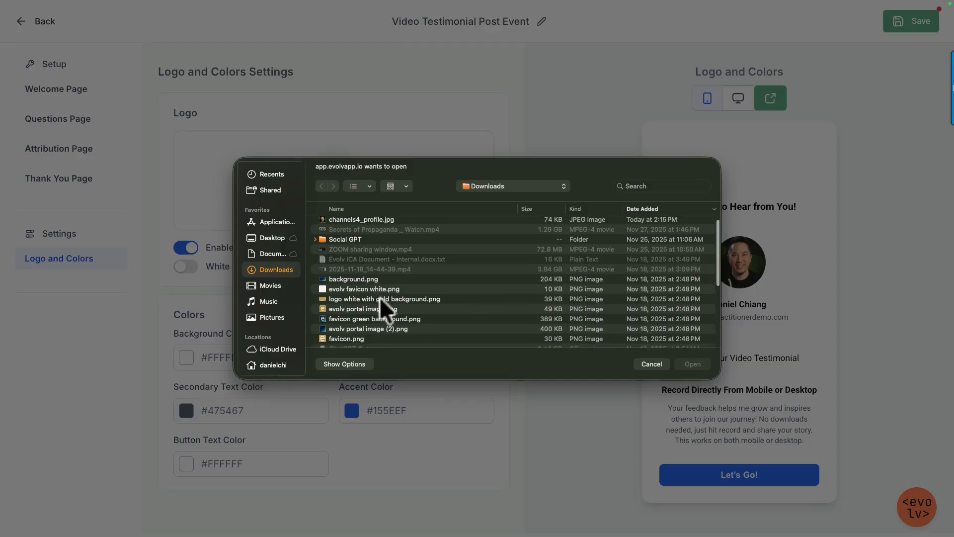
scroll(390, 268, "down", 2)
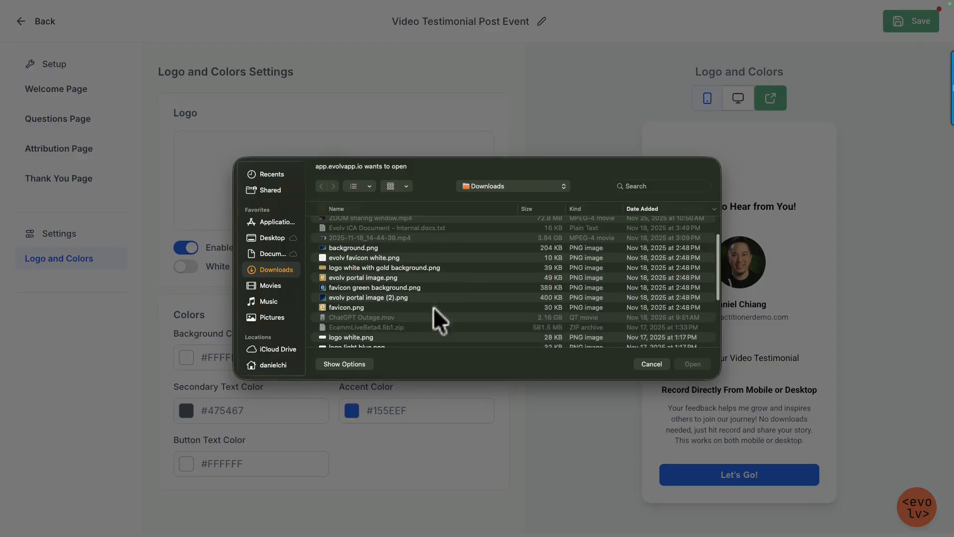
double_click(368, 269)
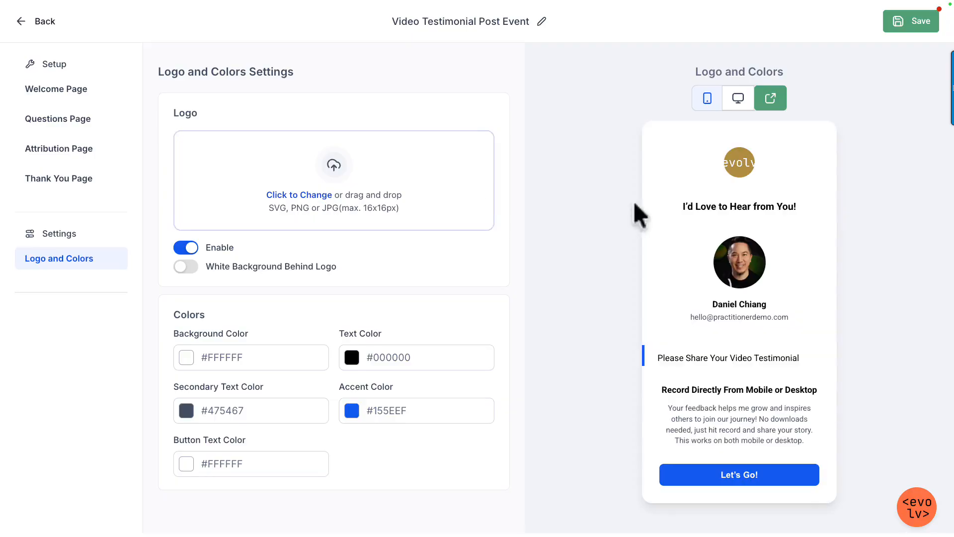
Step: Replace the collector's logo with the dark green image showing a white "e" from Downloads
left_click(314, 196)
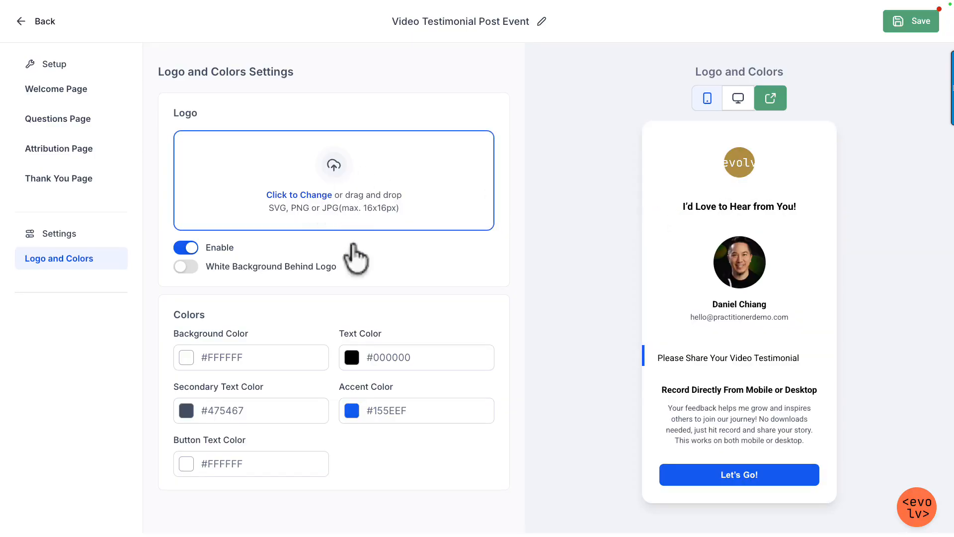
double_click(351, 324)
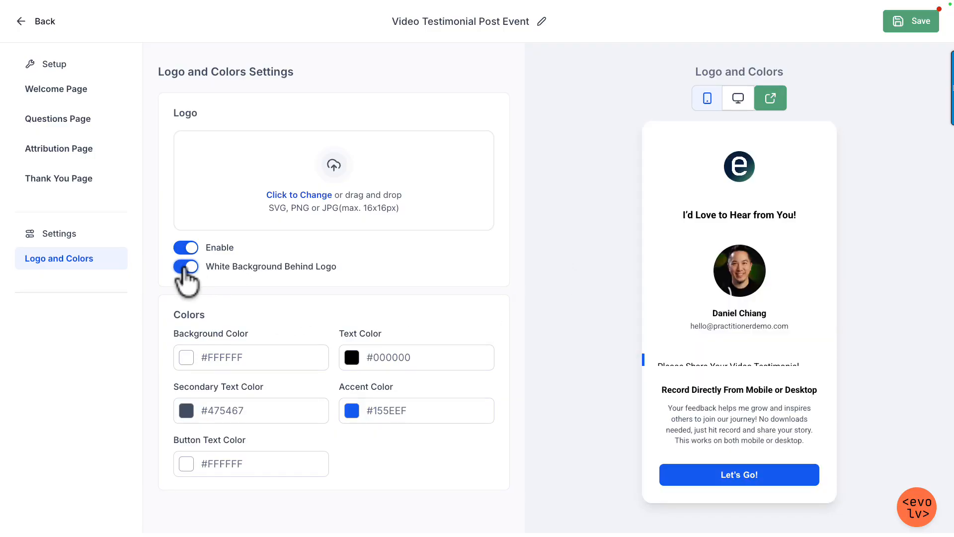
Step: Turn off the white background behind the logo and set the accent color to orange #FF6F00FF
left_click(185, 267)
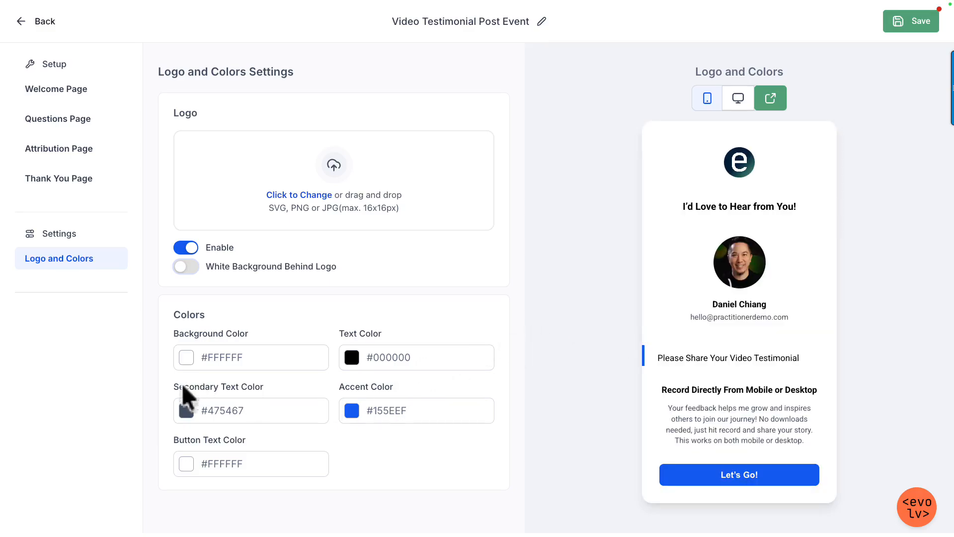
left_click(353, 411)
left_click_drag(400, 355, 290, 354)
left_click_drag(368, 278, 424, 230)
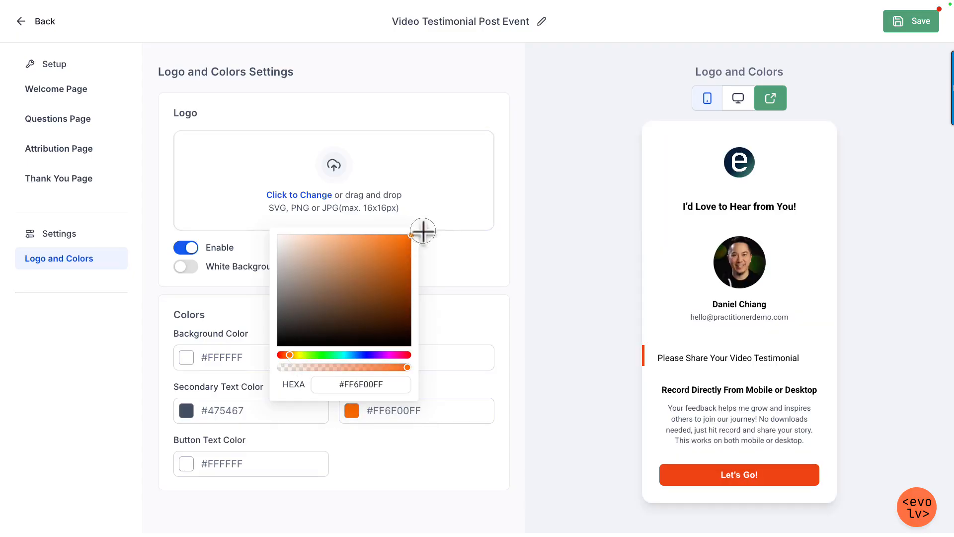
left_click(571, 338)
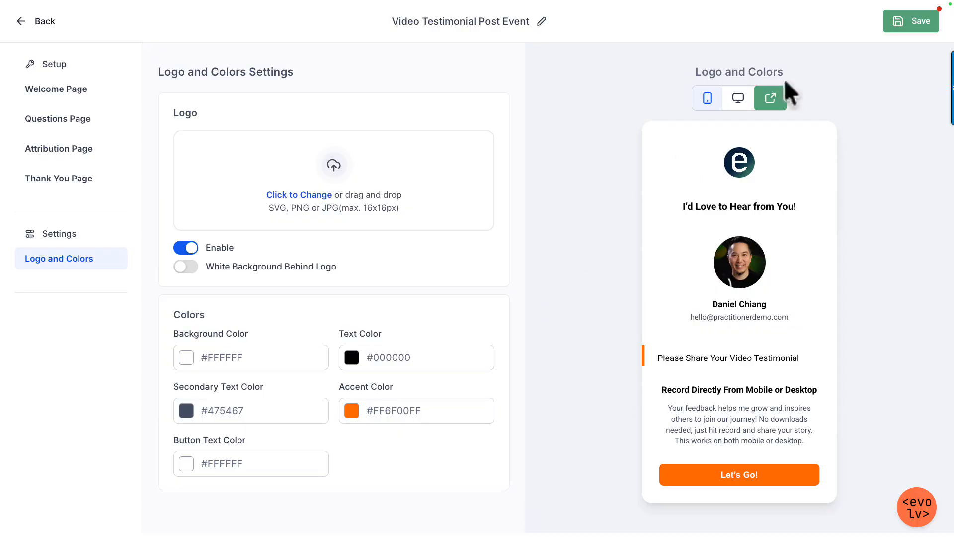
Step: Save the collector and look at its Send Review Request form from the Video Testimonials overview
left_click(910, 29)
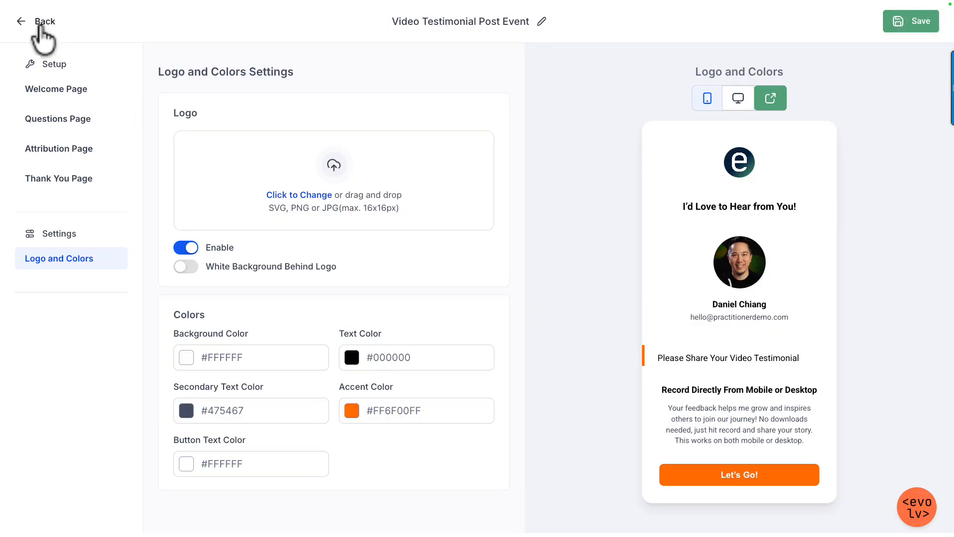
left_click(41, 22)
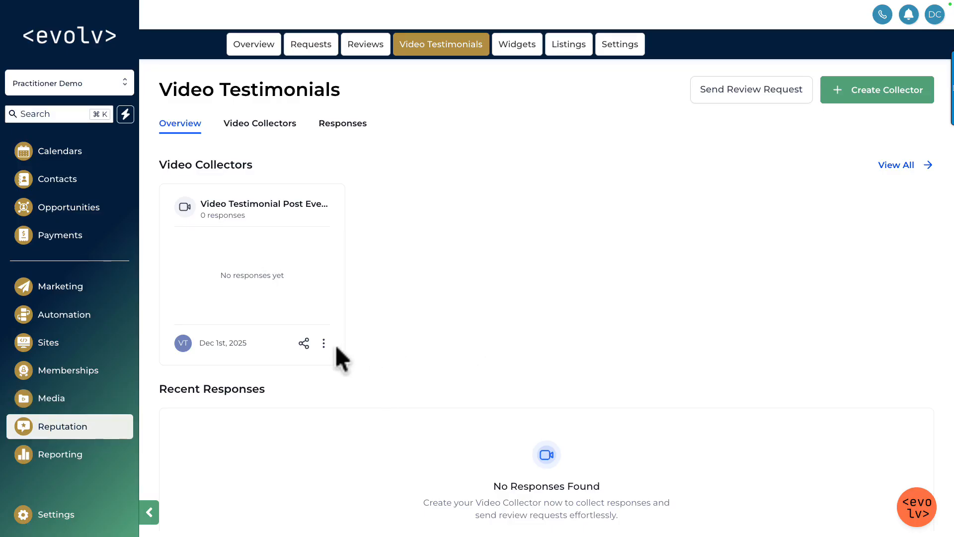
left_click(303, 344)
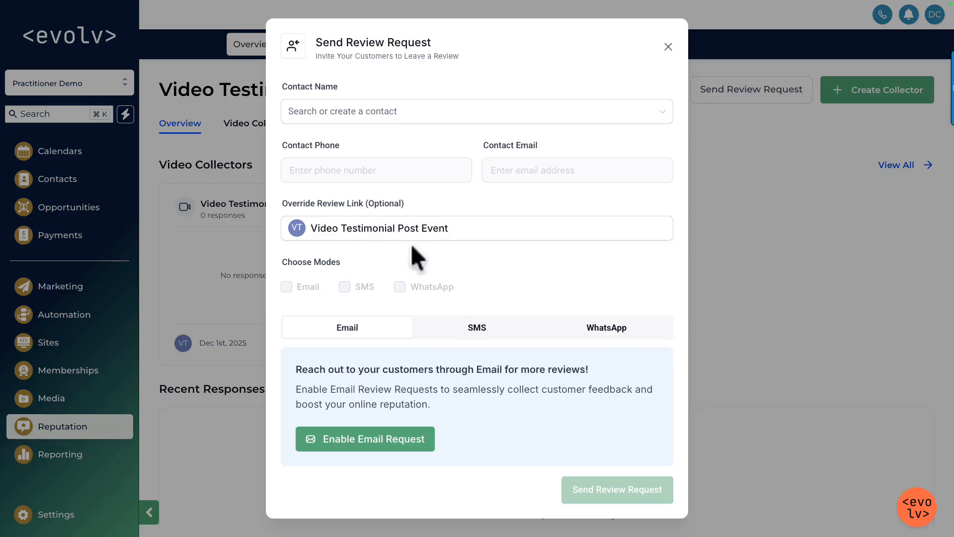
left_click(669, 47)
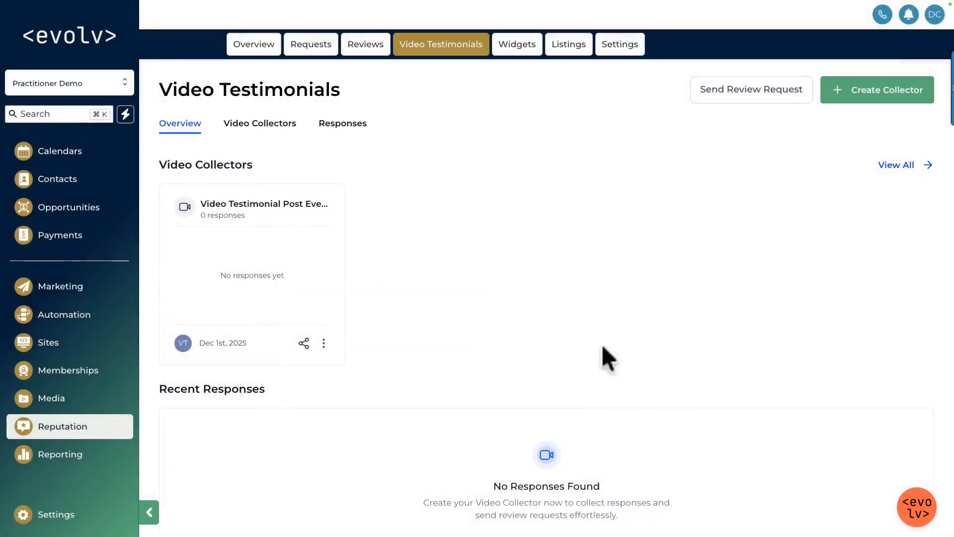
Step: Copy the link of the Video Testimonial Post Event collector
left_click(324, 343)
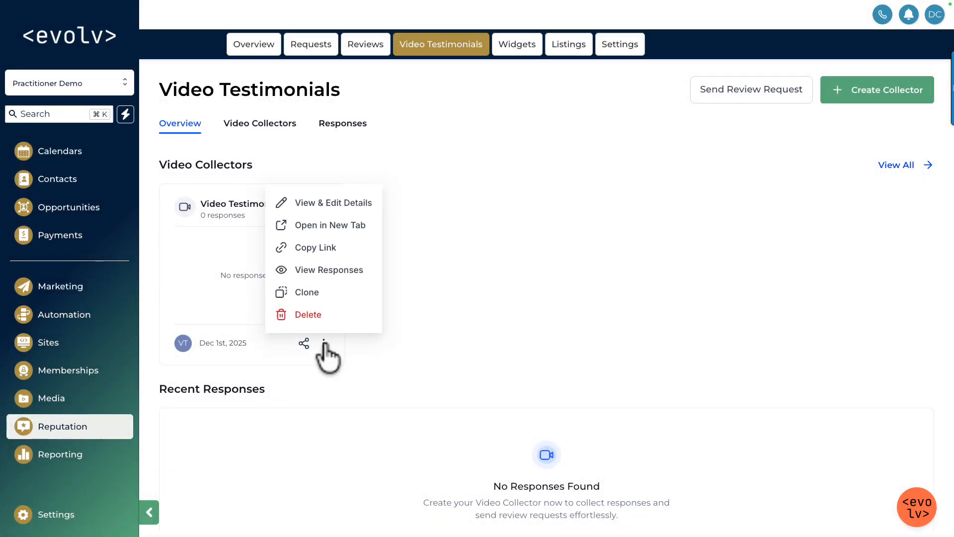
left_click(323, 343)
left_click(324, 343)
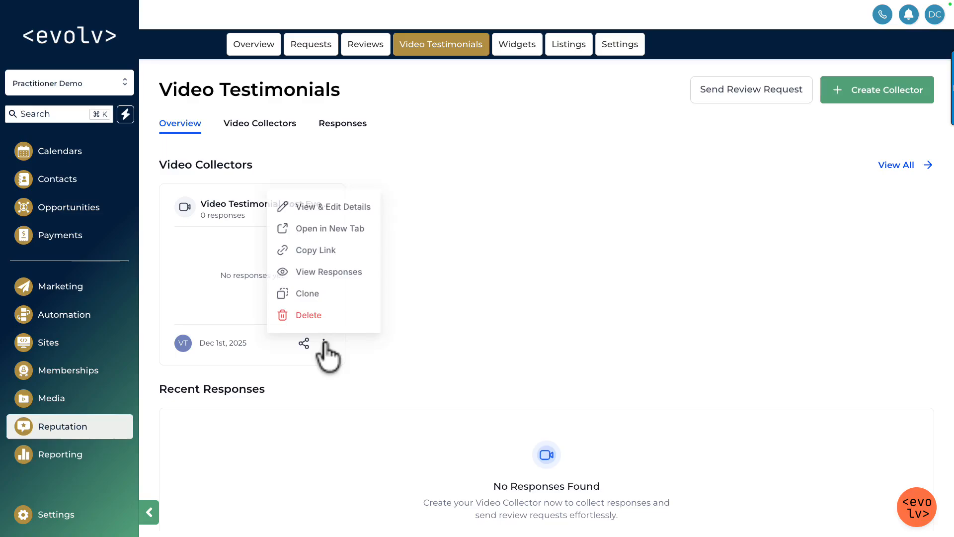
left_click(318, 248)
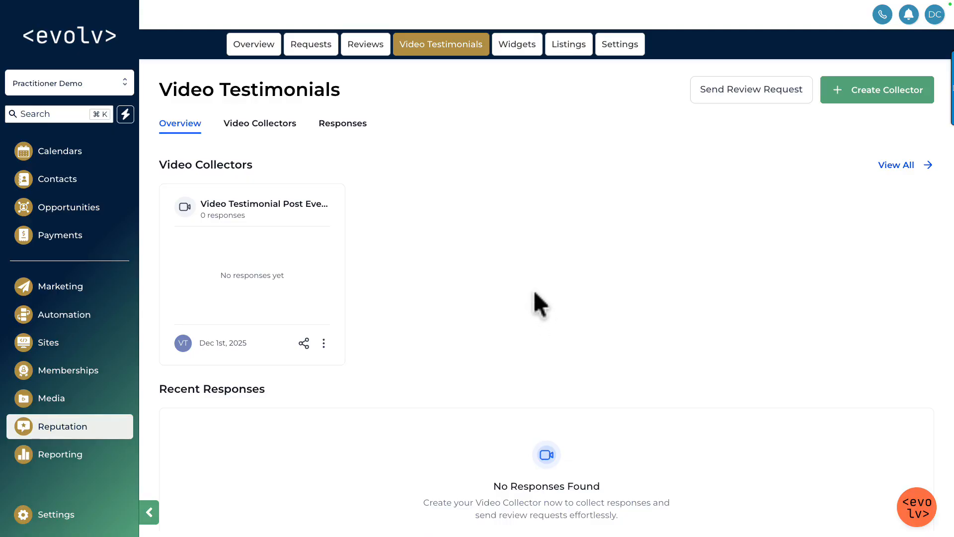
Step: Exit full screen and open the copied collector link in a new private tab
key("Escape")
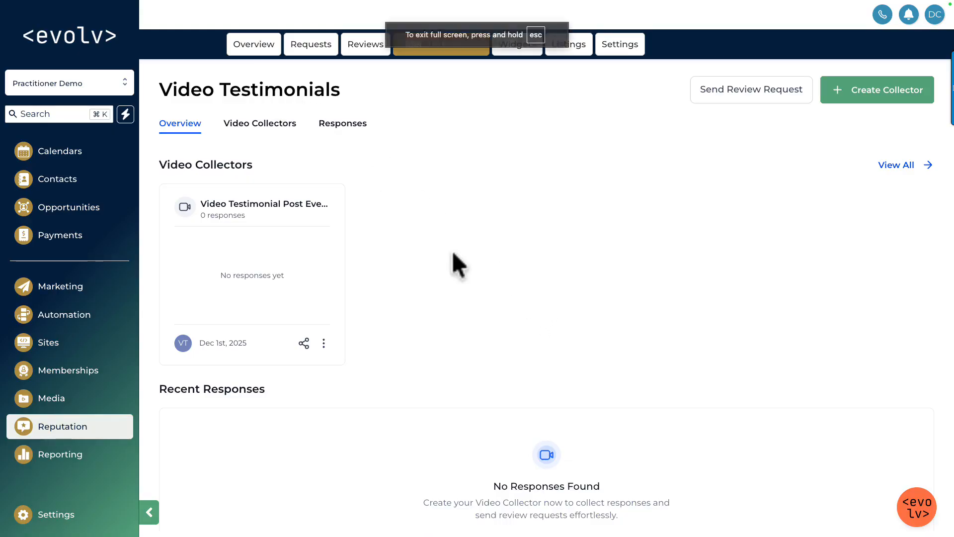
left_click(440, 244)
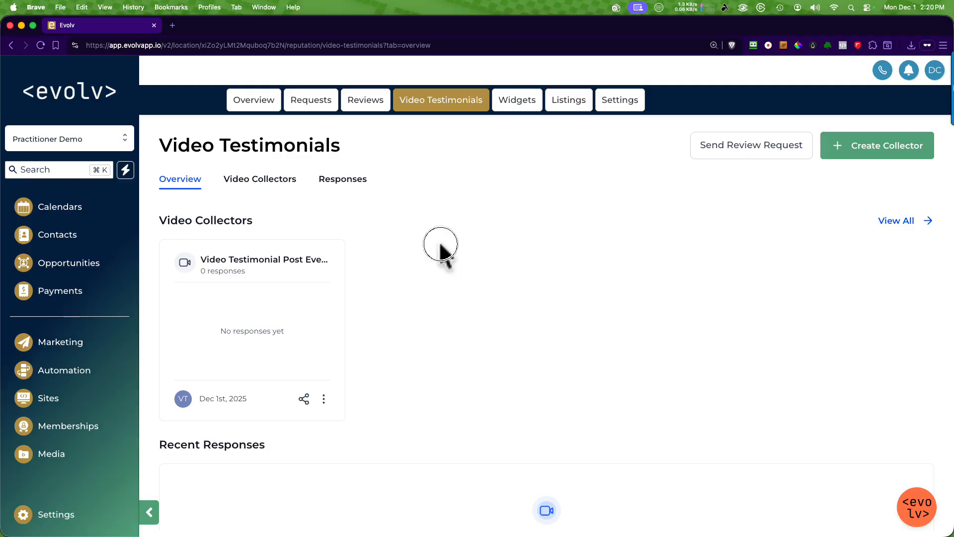
key("super+shift+n")
key("super+v")
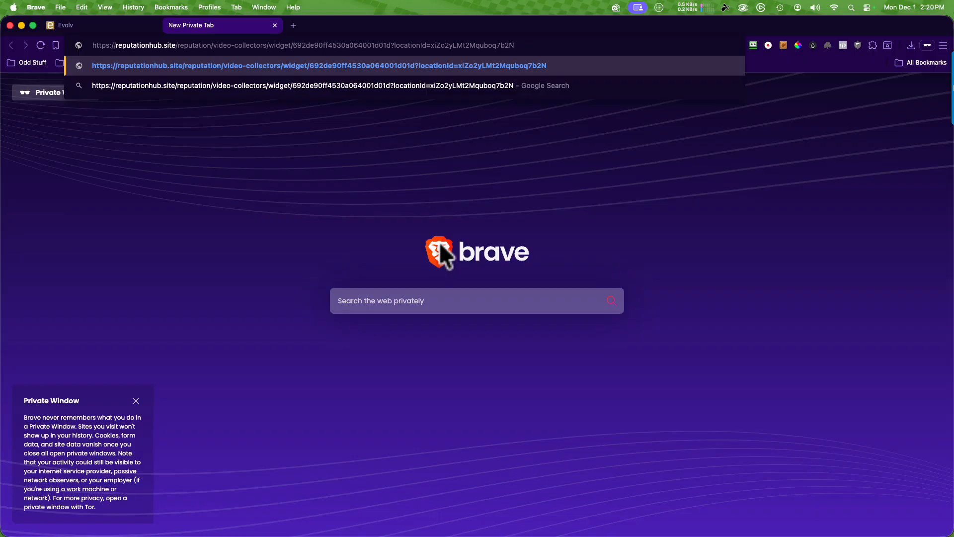
key("Return")
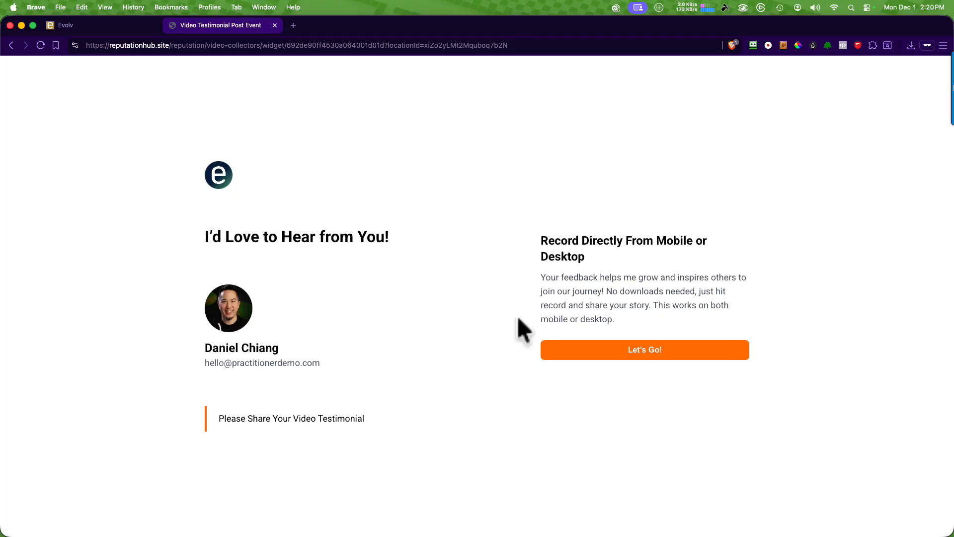
Step: Start the testimonial, choose to record the first answer, and allow the site to use the camera and microphone
left_click(652, 351)
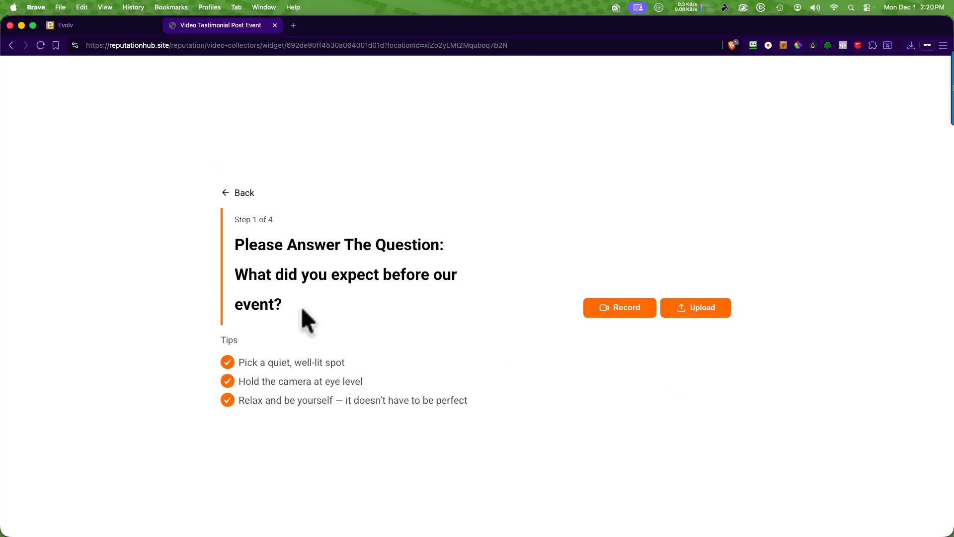
left_click_drag(239, 275, 329, 312)
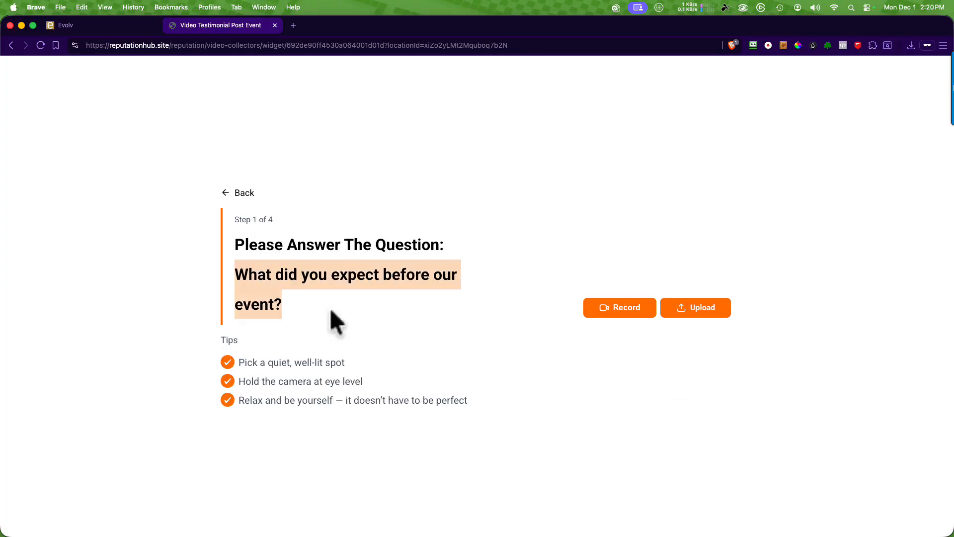
left_click(328, 313)
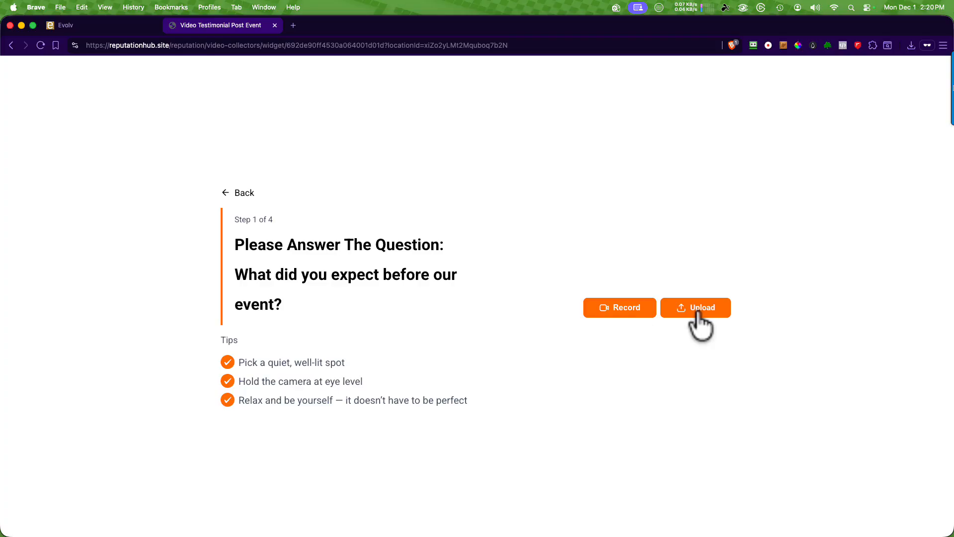
left_click(617, 310)
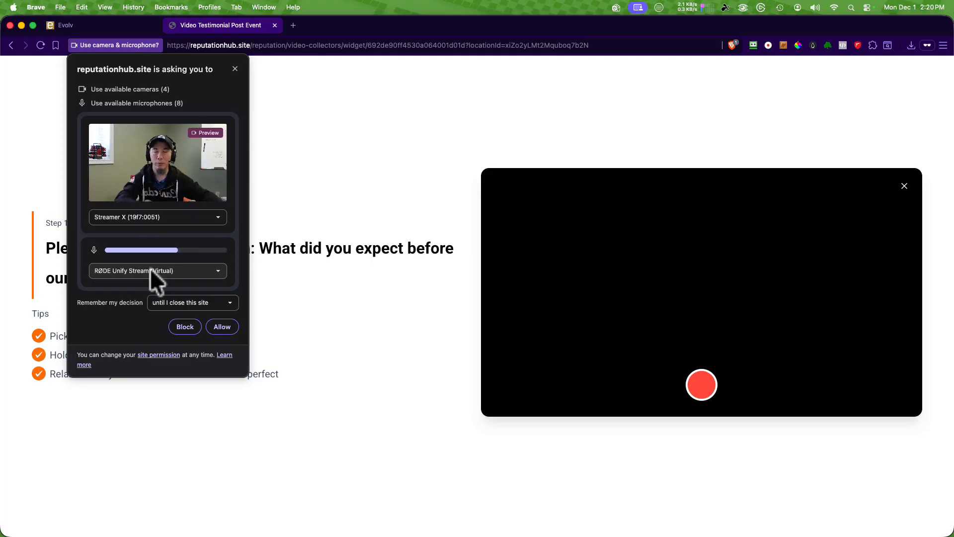
left_click(222, 327)
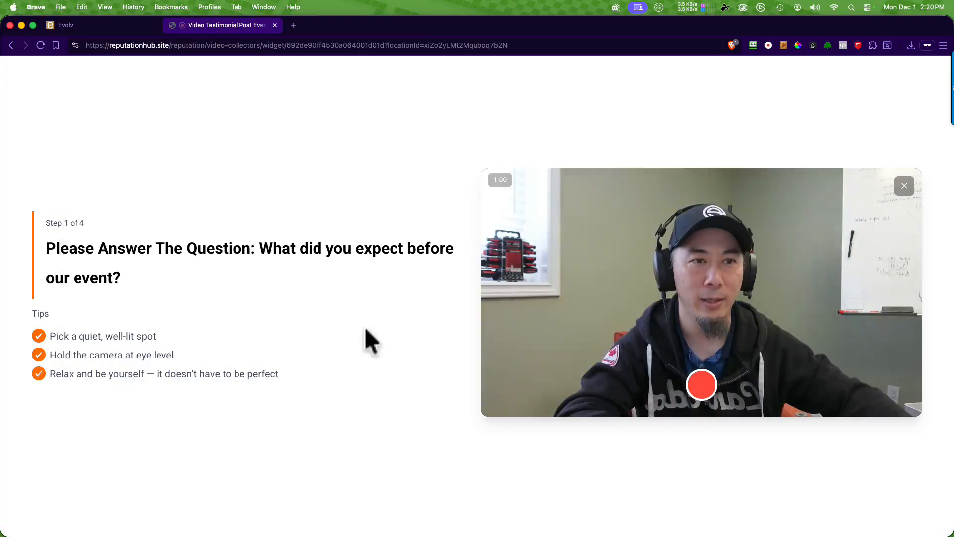
Step: Record and upload a video answer to "What did you expect before our event?"
left_click(701, 383)
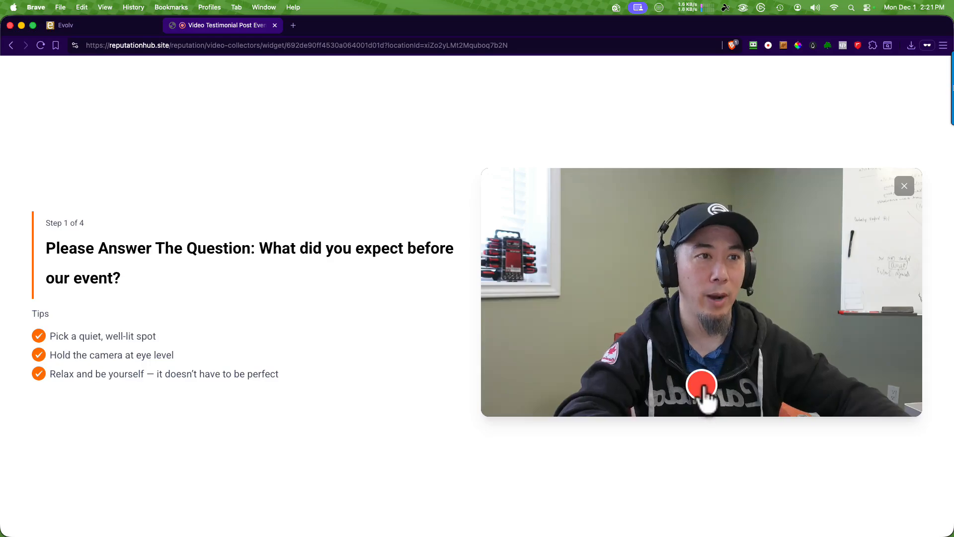
left_click(702, 387)
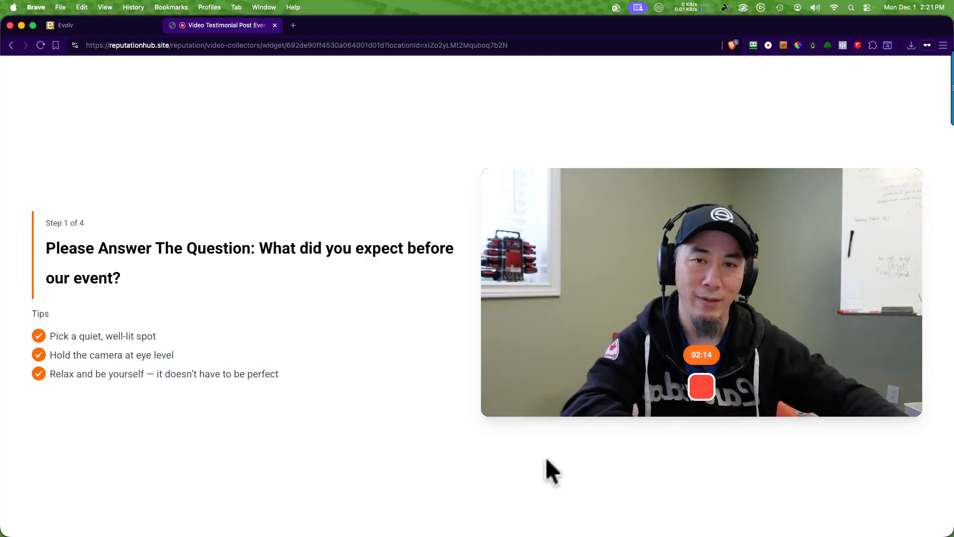
left_click(703, 391)
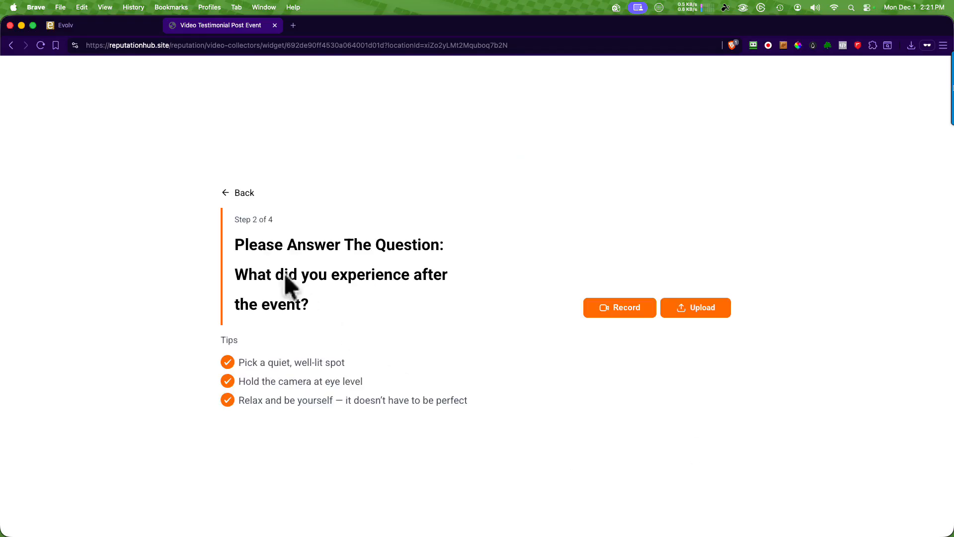
Step: Record a video answer to "What did you experience after the event?" and confirm its upload
left_click(622, 310)
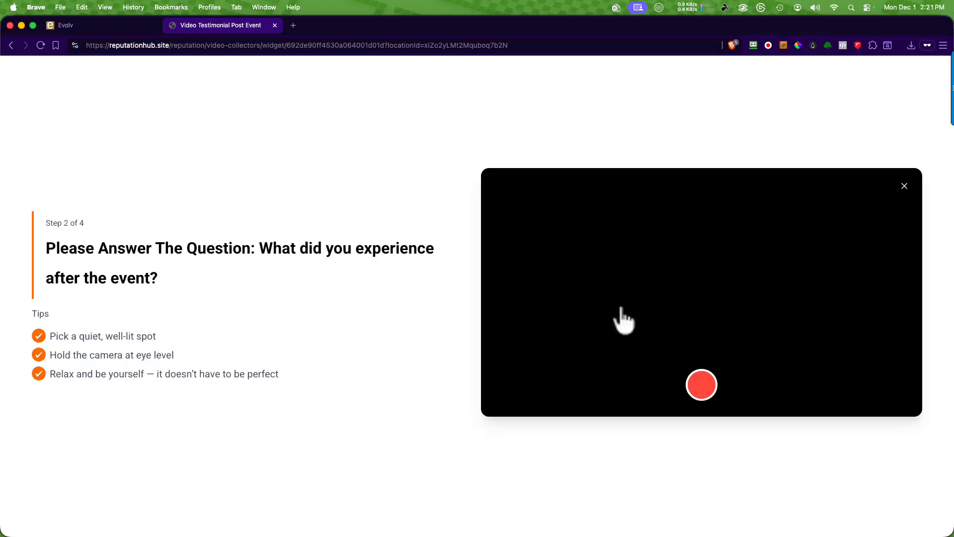
left_click(699, 389)
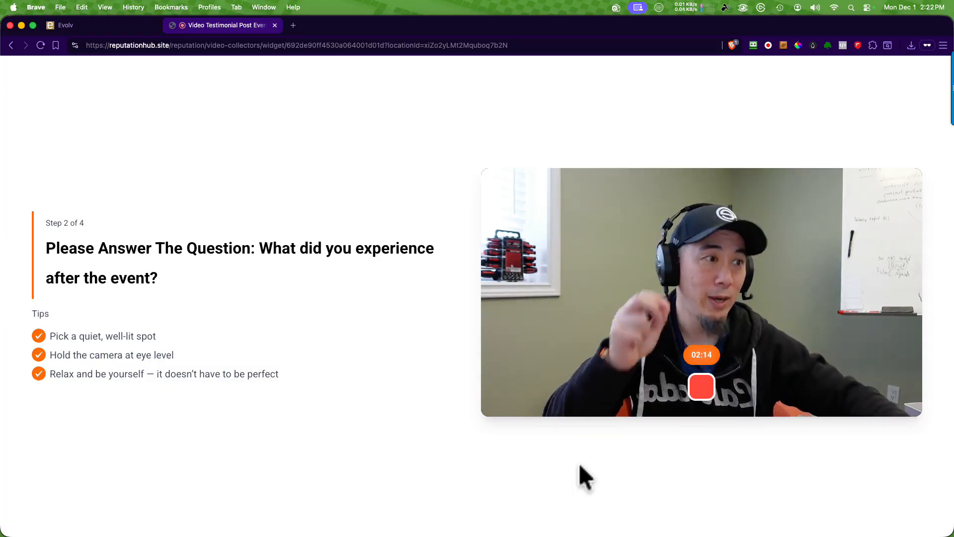
left_click(696, 392)
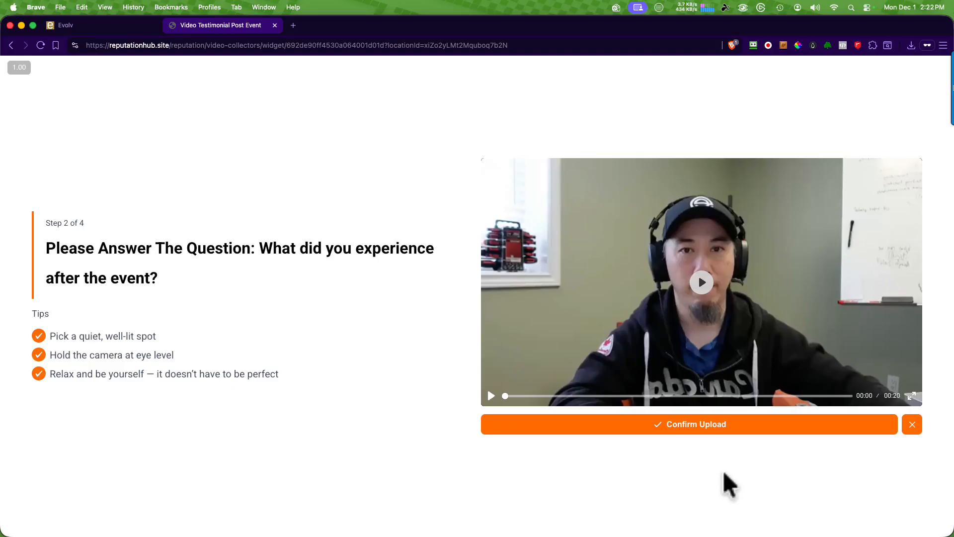
left_click(698, 426)
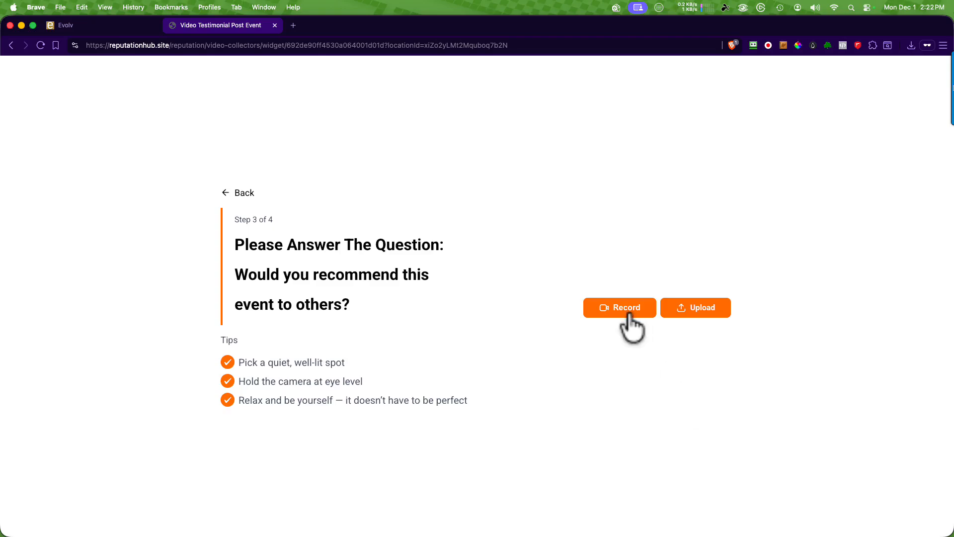
Step: Record and upload a video answer to "Would you recommend this event to others?"
left_click(628, 316)
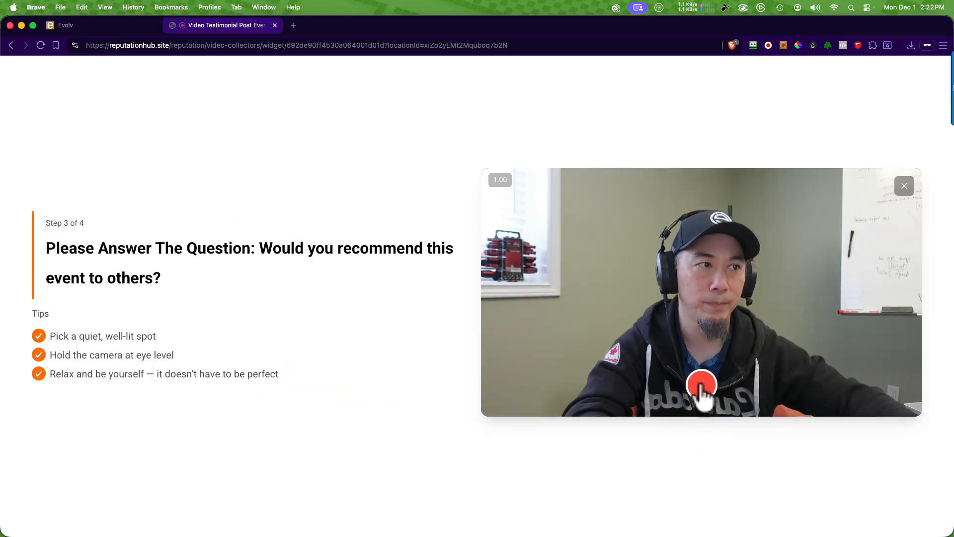
left_click(702, 385)
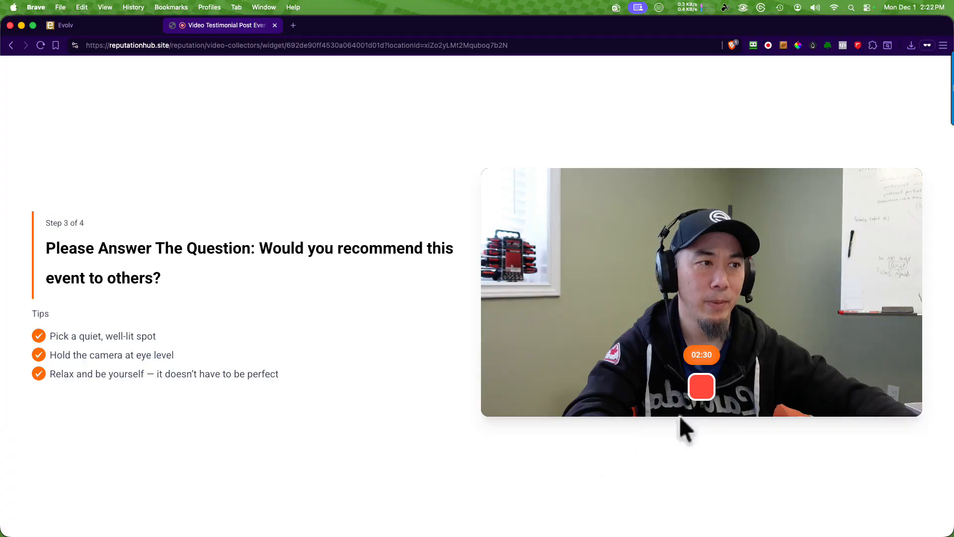
left_click(698, 390)
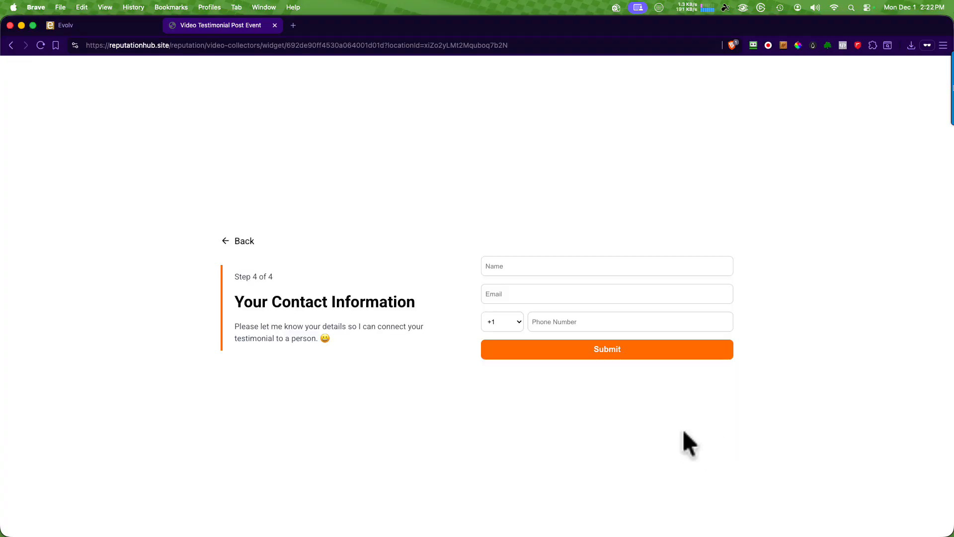
Step: Fill in the respondent's name, email and phone number, submit the testimonial, and review the thank-you message
left_click(541, 264)
type("Daniel Chi")
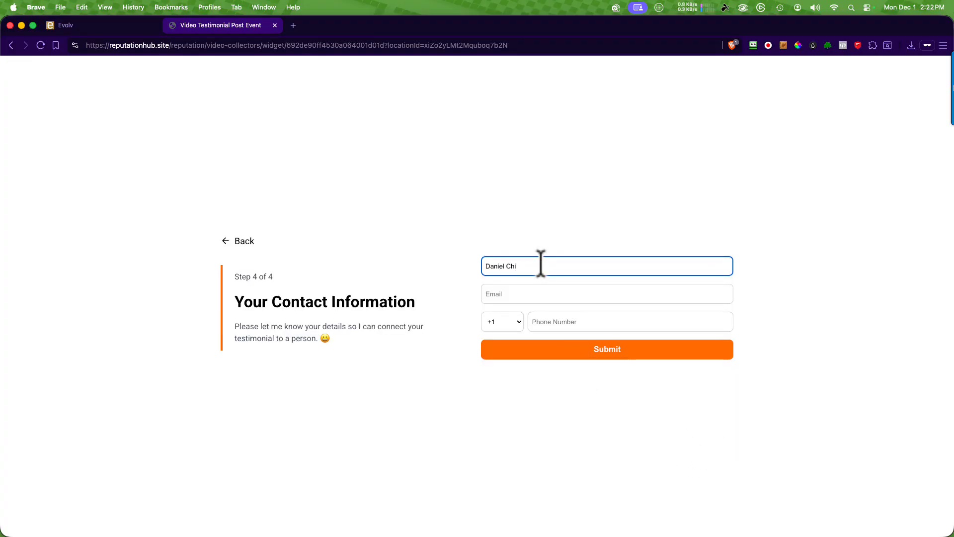
type("ang")
key("Tab")
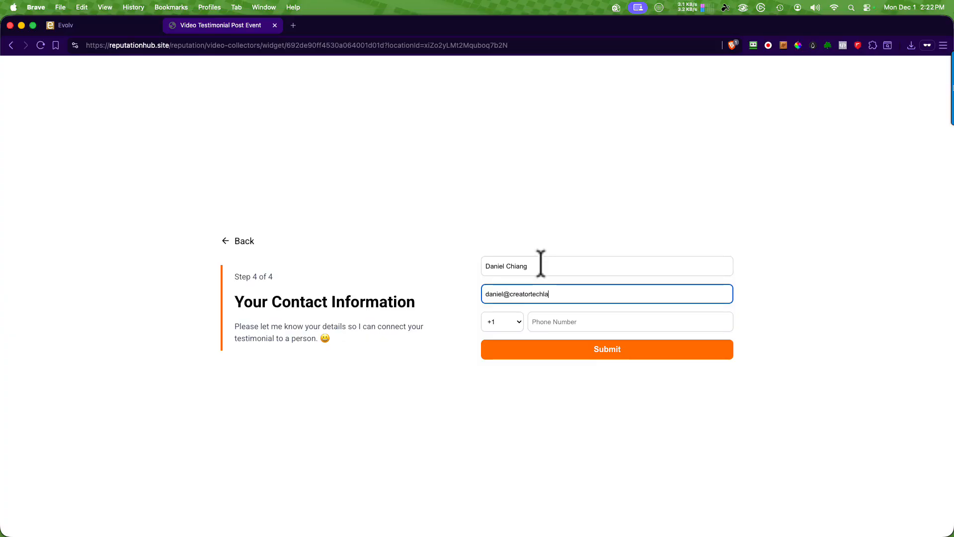
key("Tab")
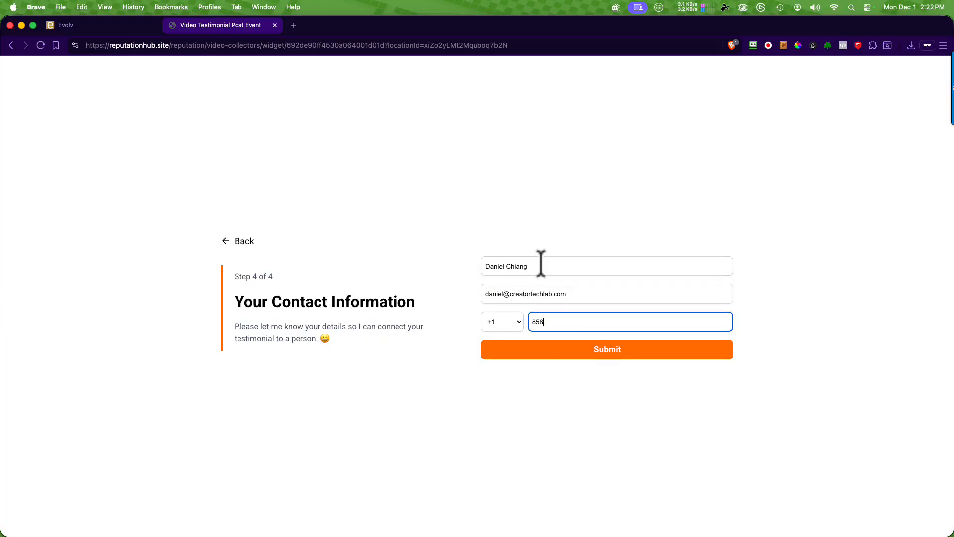
left_click(607, 350)
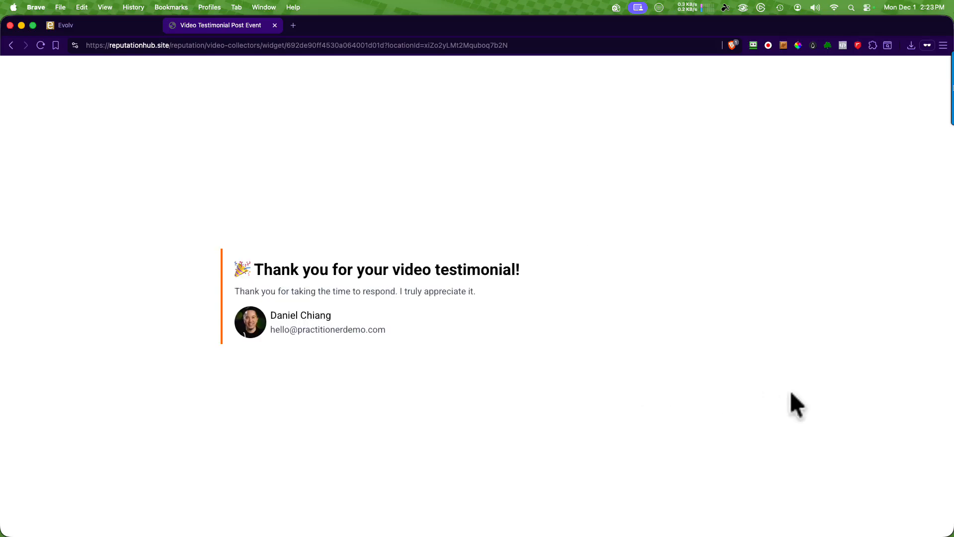
left_click_drag(197, 253, 456, 396)
left_click(456, 396)
Step: Close the testimonial tab and open the first entry under Recent Responses in the Video Testimonials overview
left_click(274, 25)
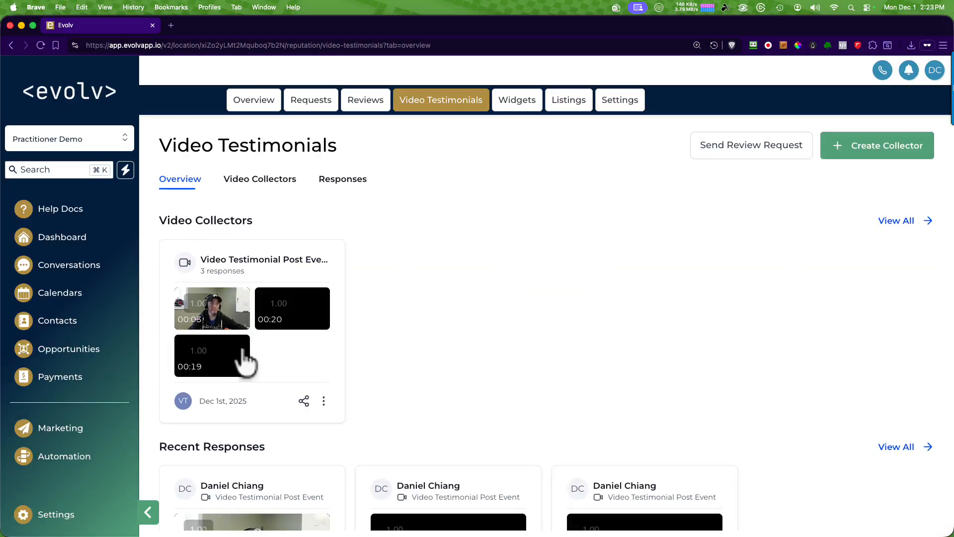
scroll(490, 362, "down", 3)
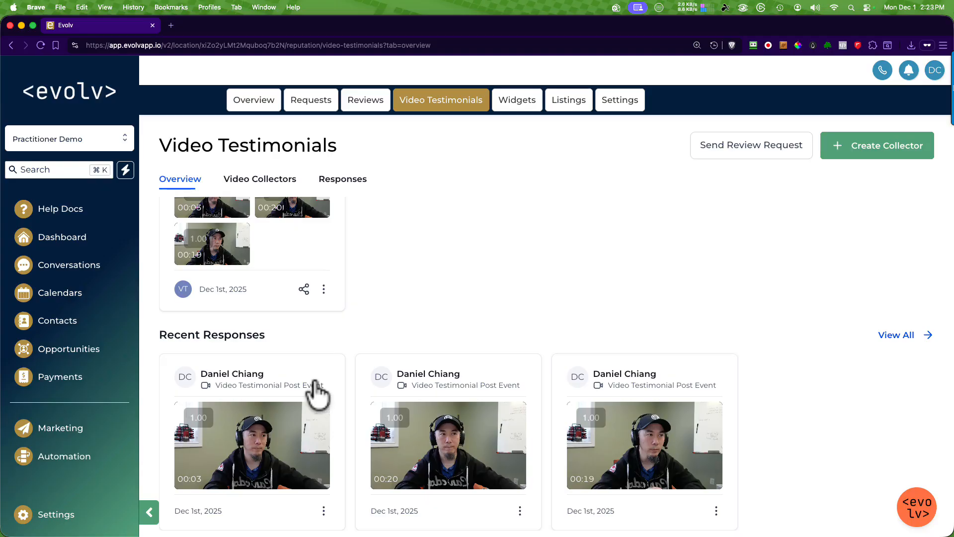
left_click(280, 376)
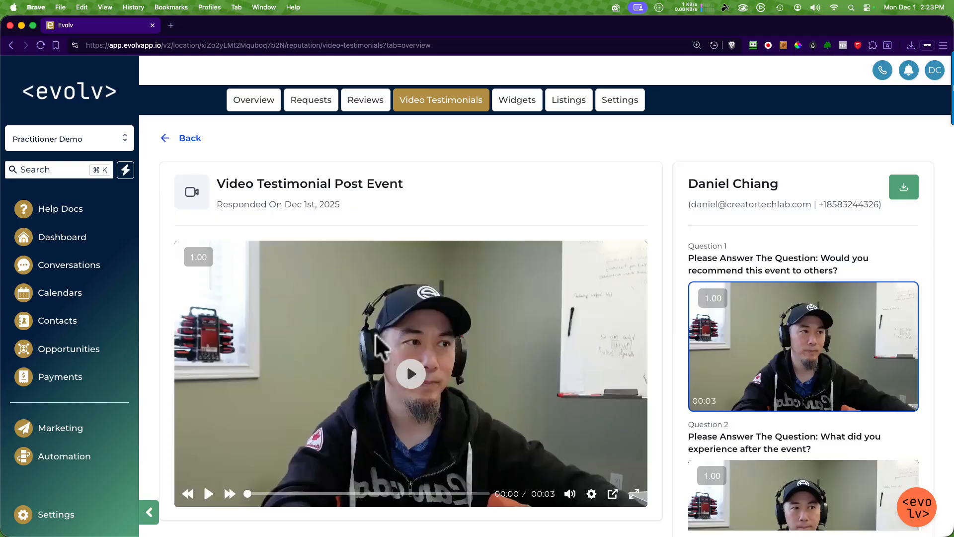
Step: Look through the response's recorded answers and download the video answer to "Would you recommend this event to others?"
scroll(776, 293, "down", 3)
scroll(753, 307, "up", 3)
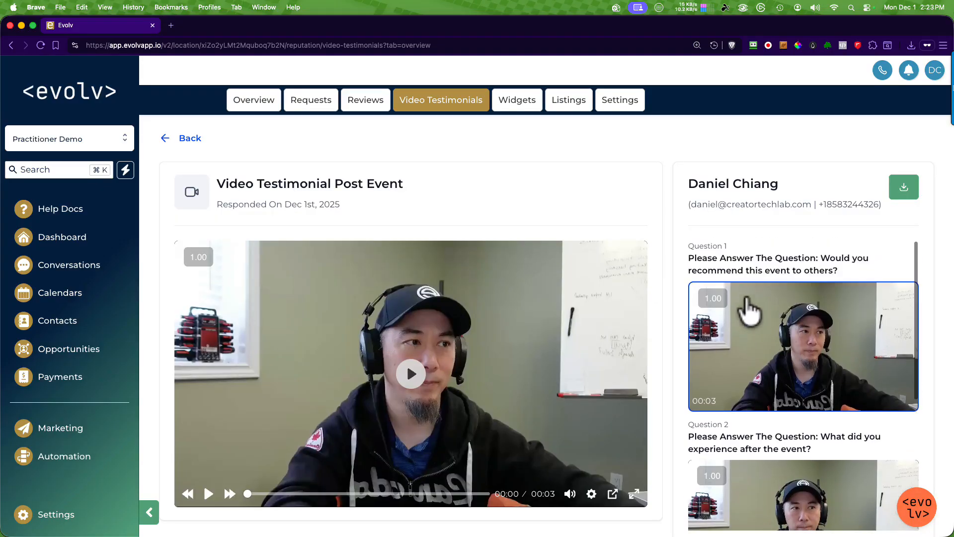
scroll(775, 358, "down", 5)
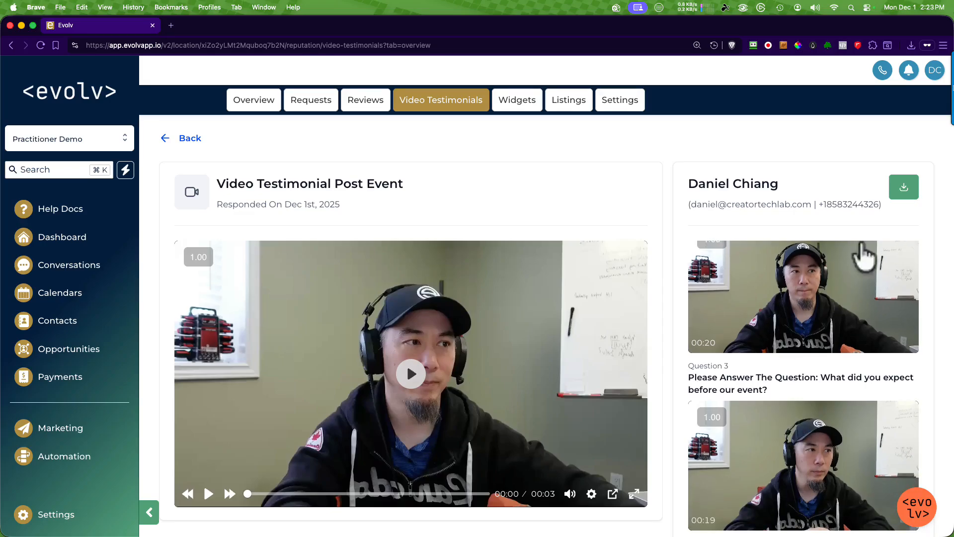
left_click(905, 198)
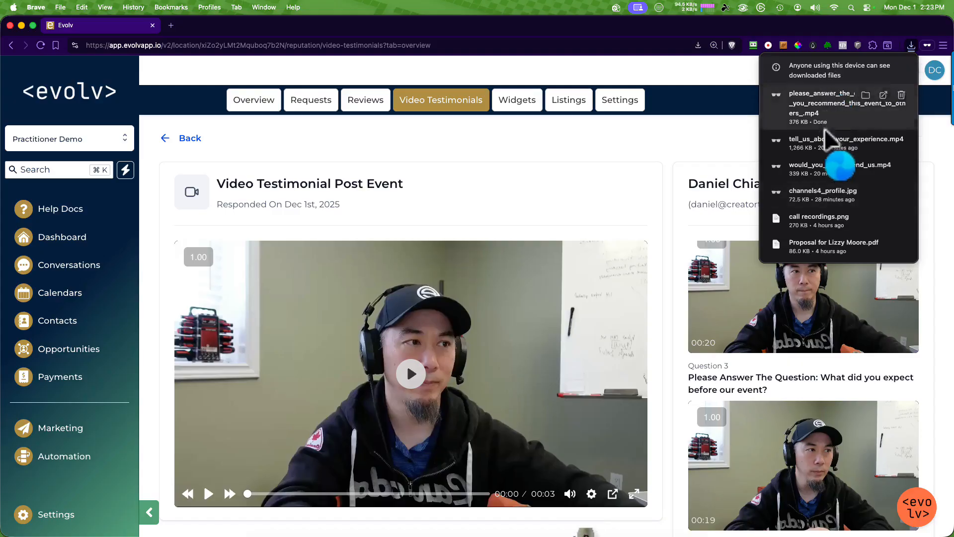
left_click(551, 214)
mouse_move(586, 527)
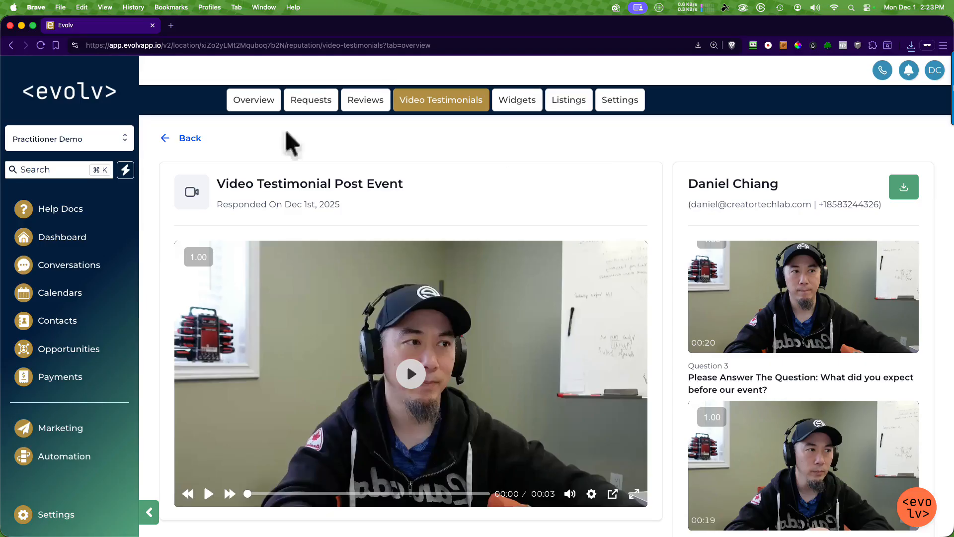
Step: Return to the Video Testimonials overview and show all of the recent responses
left_click(183, 139)
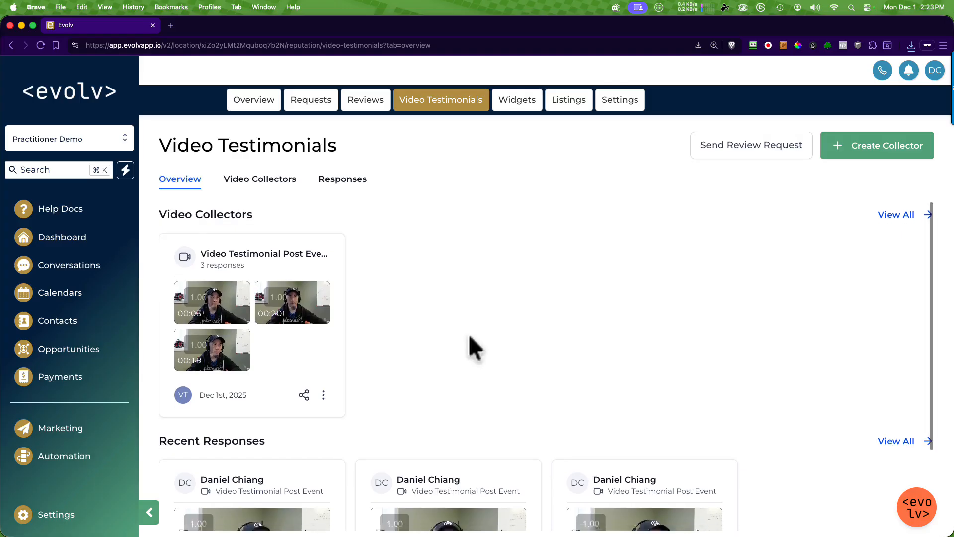
scroll(497, 318, "down", 3)
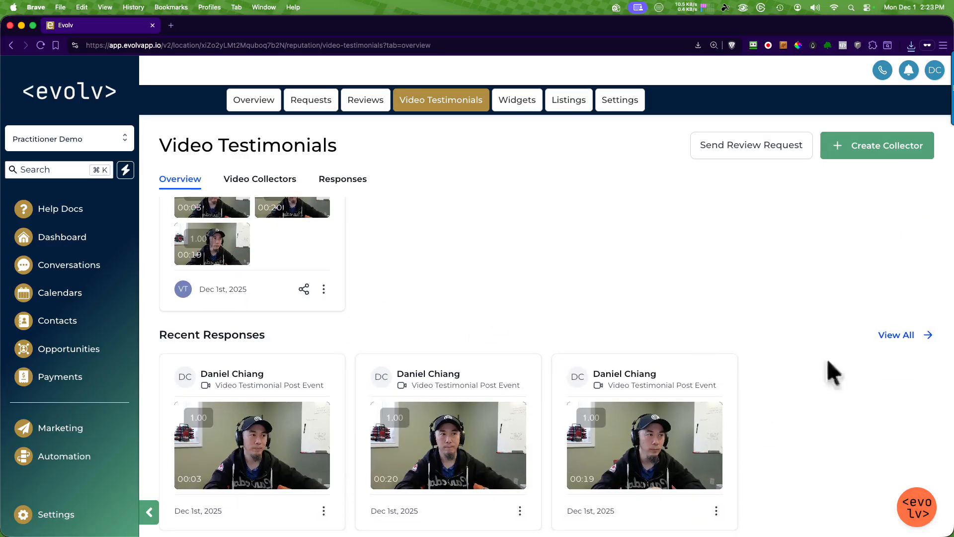
left_click(925, 335)
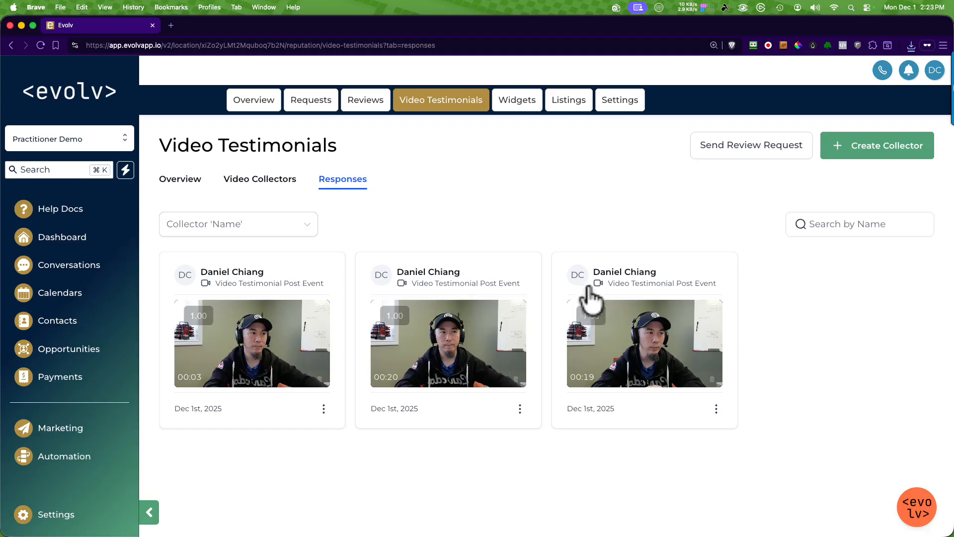
Step: Check which collectors the responses can be filtered by, and leave the collector name filter unset
left_click(303, 230)
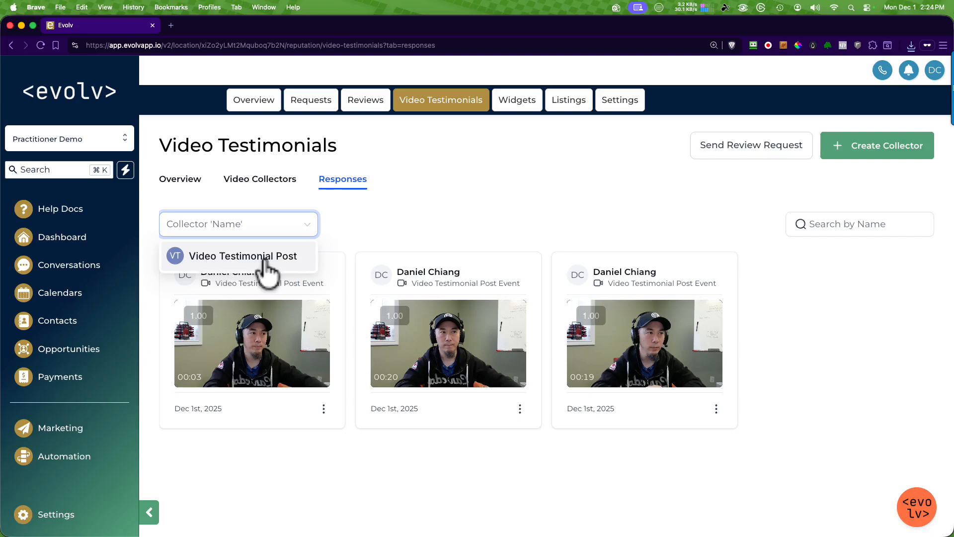
left_click(421, 206)
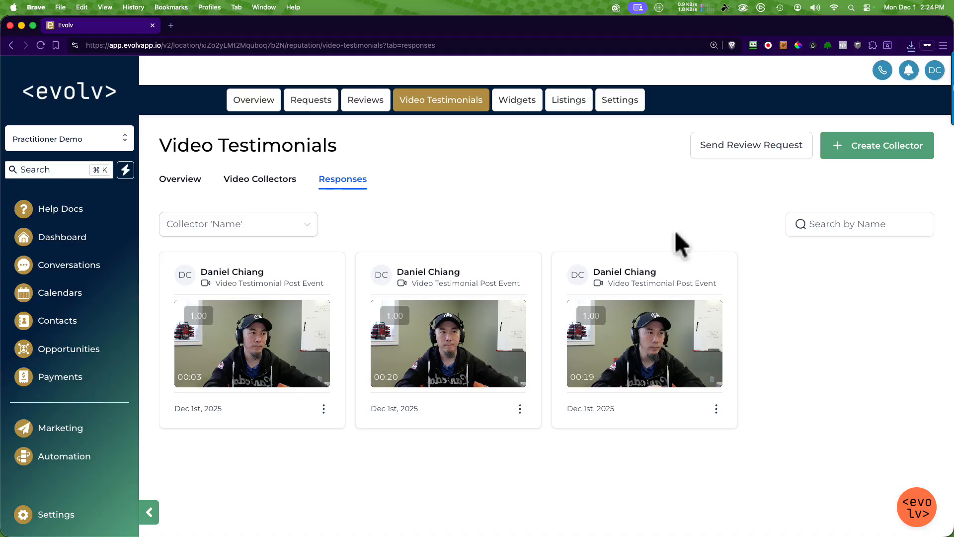
left_click(211, 228)
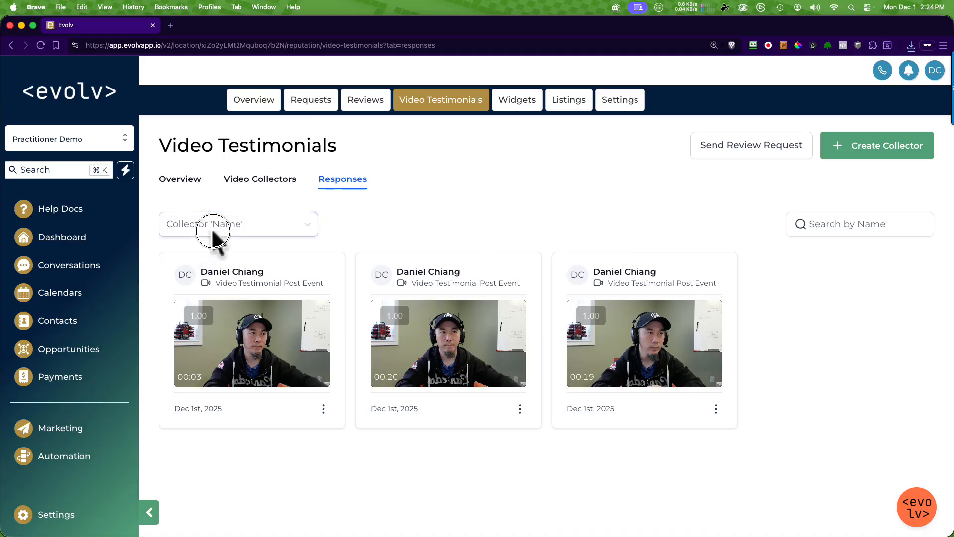
left_click(549, 207)
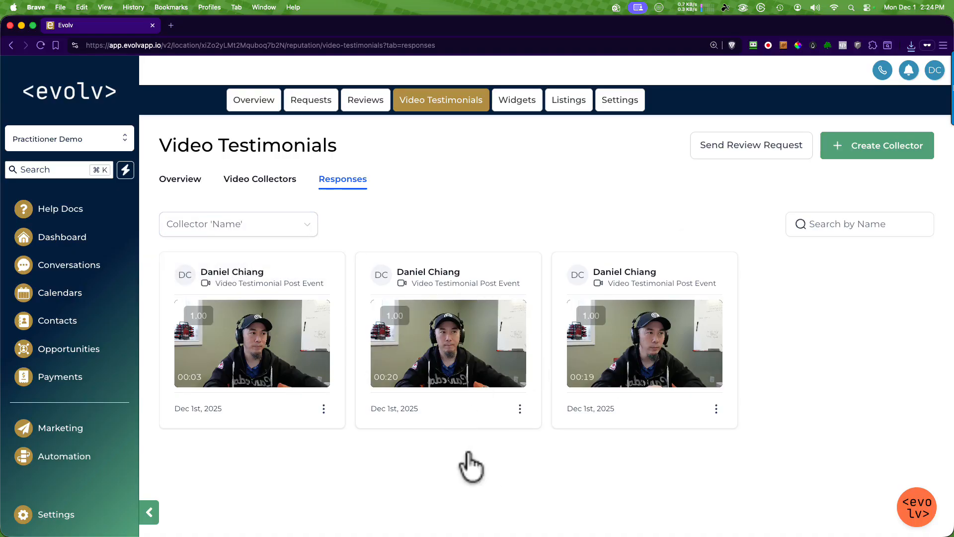
Step: View the details of the first response, look through its answers, and return to the responses list
left_click(323, 408)
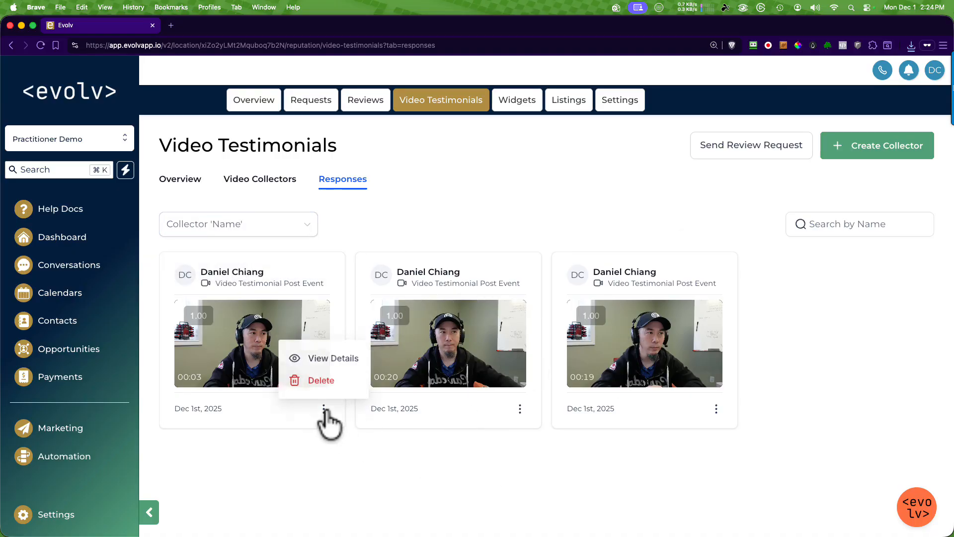
left_click(317, 357)
scroll(810, 392, "down", 3)
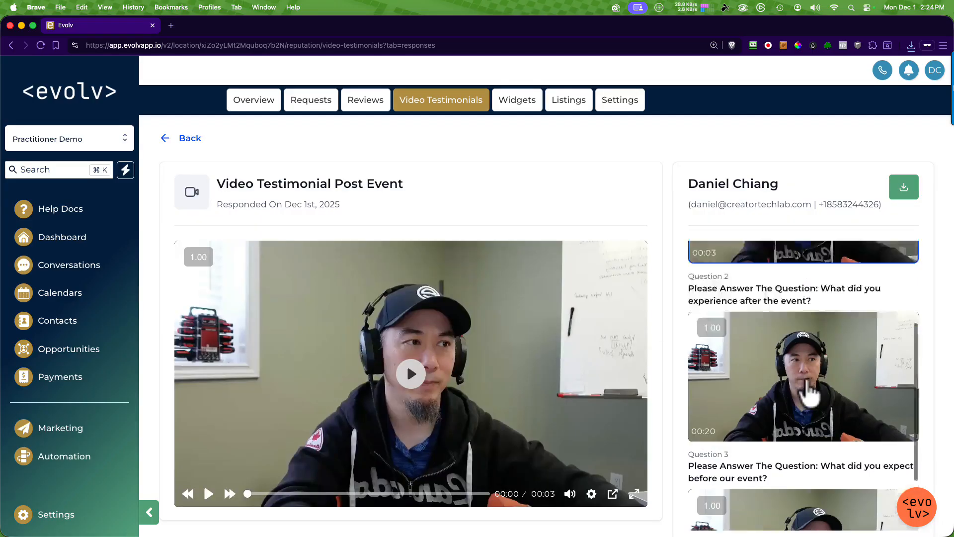
scroll(799, 383, "down", 3)
scroll(799, 383, "up", 5)
left_click(189, 139)
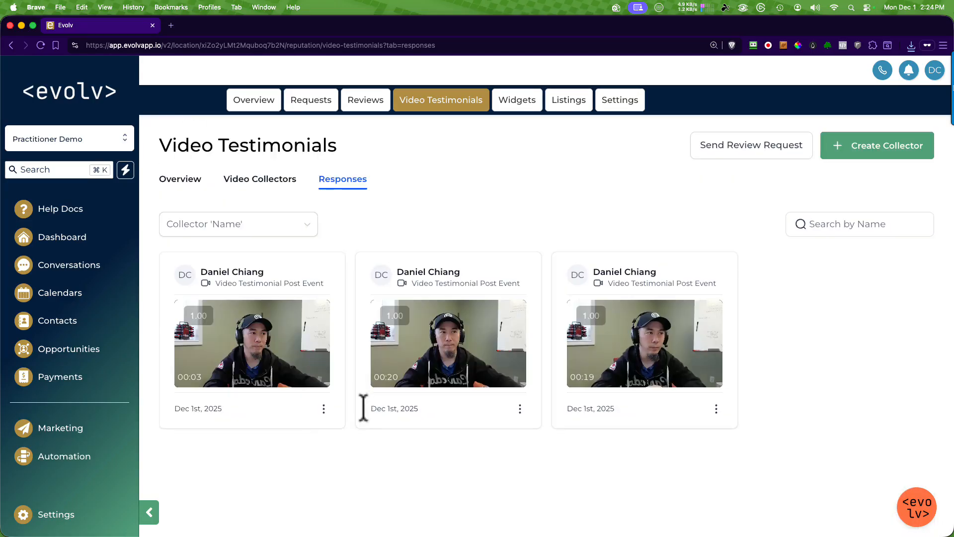
Step: Review the Video Collectors list, and return to the overview to look over its collectors and recent responses
left_click(323, 408)
left_click(256, 180)
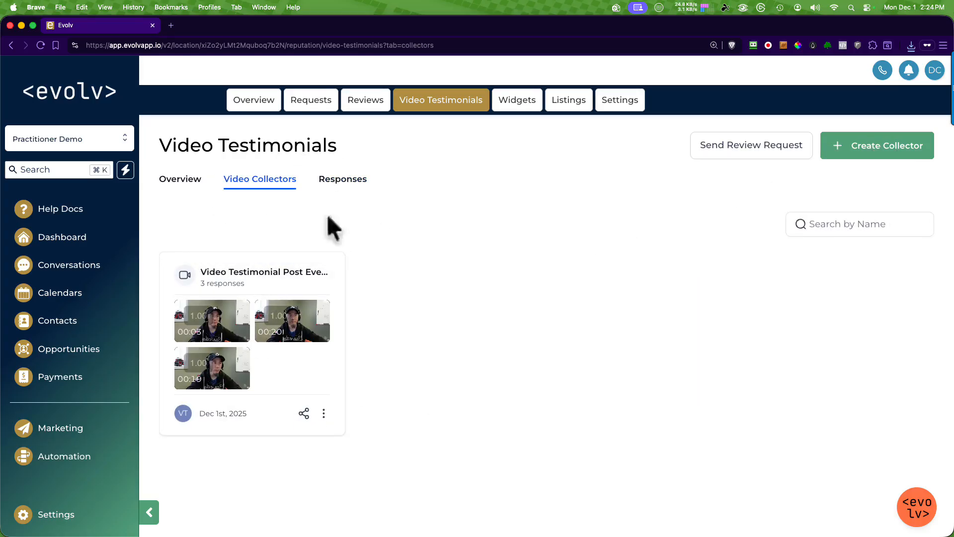
left_click(189, 179)
scroll(617, 443, "down", 3)
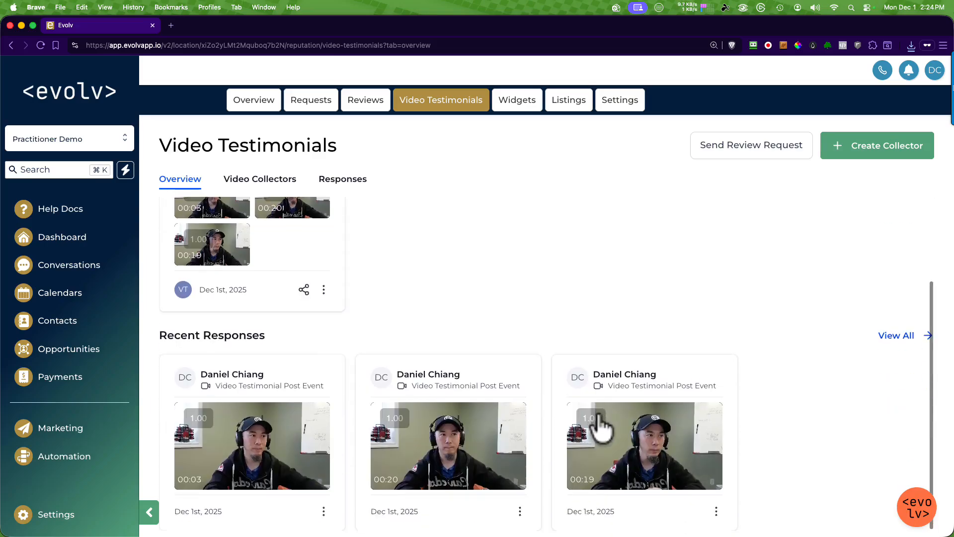
scroll(402, 244, "up", 3)
scroll(618, 358, "down", 3)
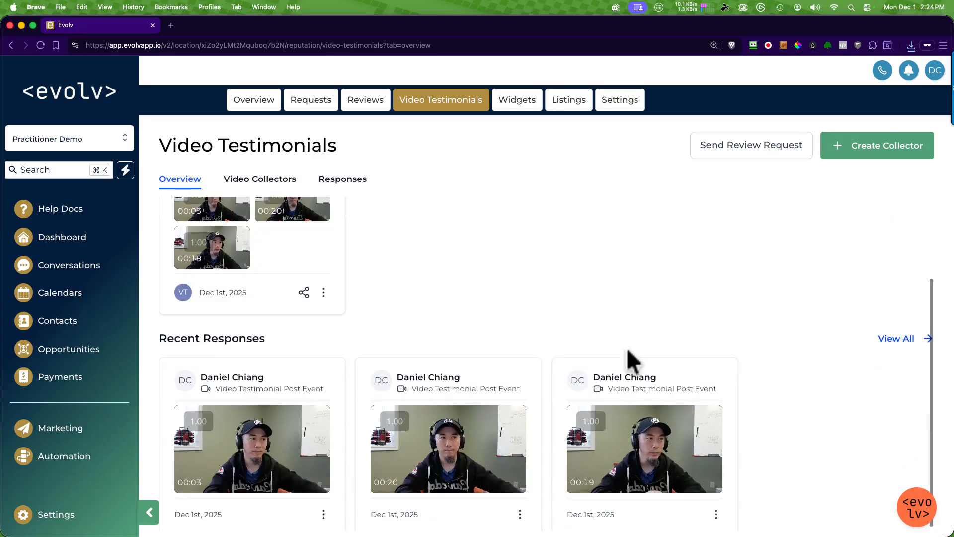